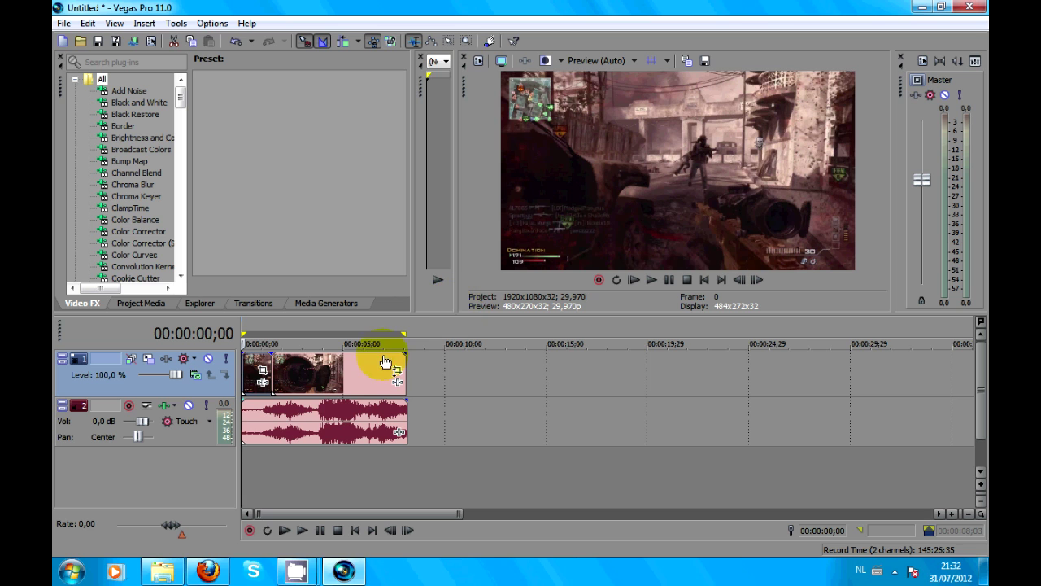
Copy the opening clip and insert a new empty video track at the top.
scroll(301, 368, up, 4)
click(288, 374)
right_click(257, 374)
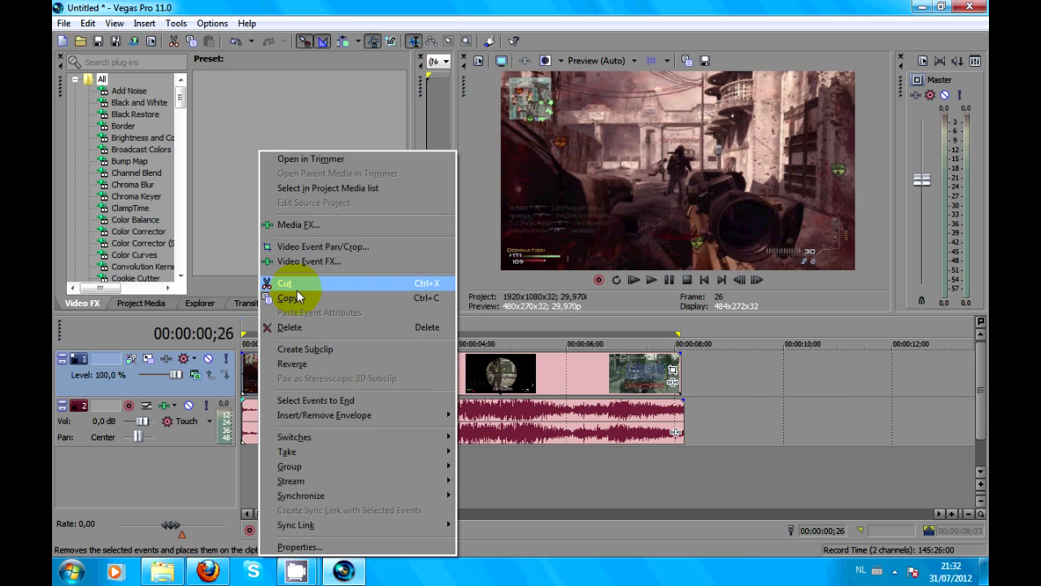
click(297, 294)
right_click(213, 388)
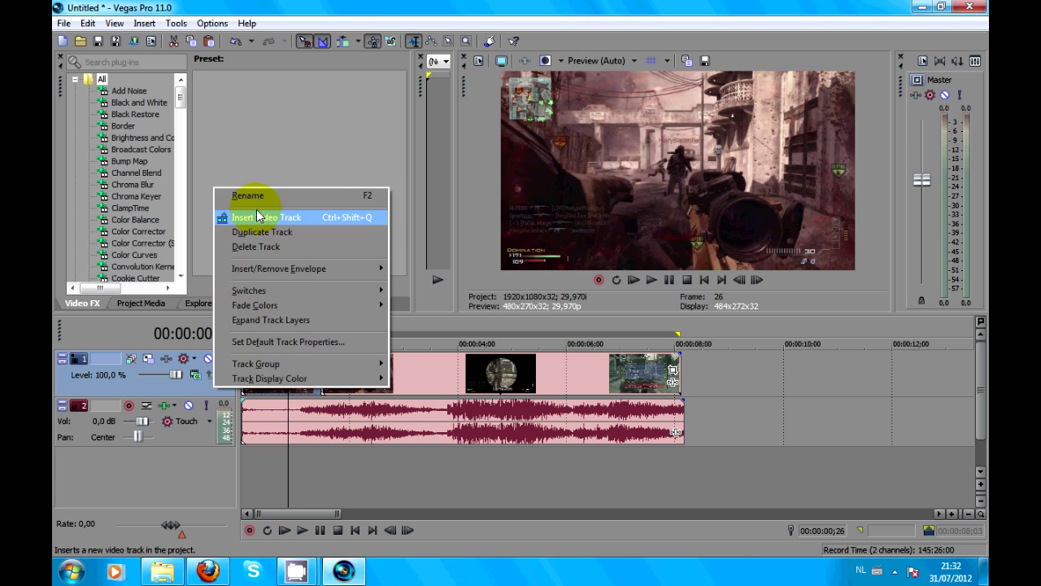
click(257, 217)
Paste the copied clip at the project start on the new top track and open its Event Pan/Crop.
click(244, 375)
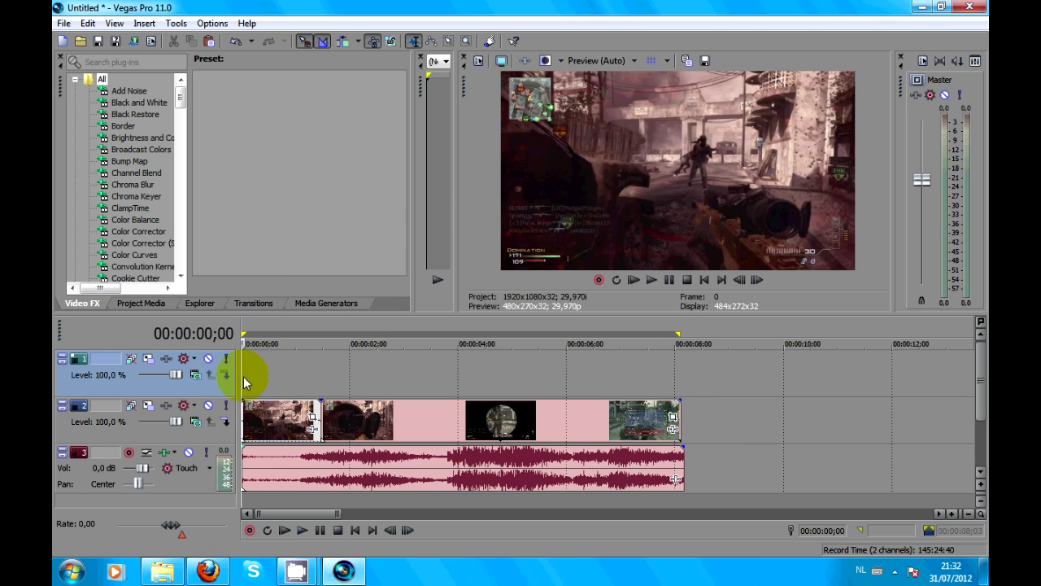
key(ctrl+v)
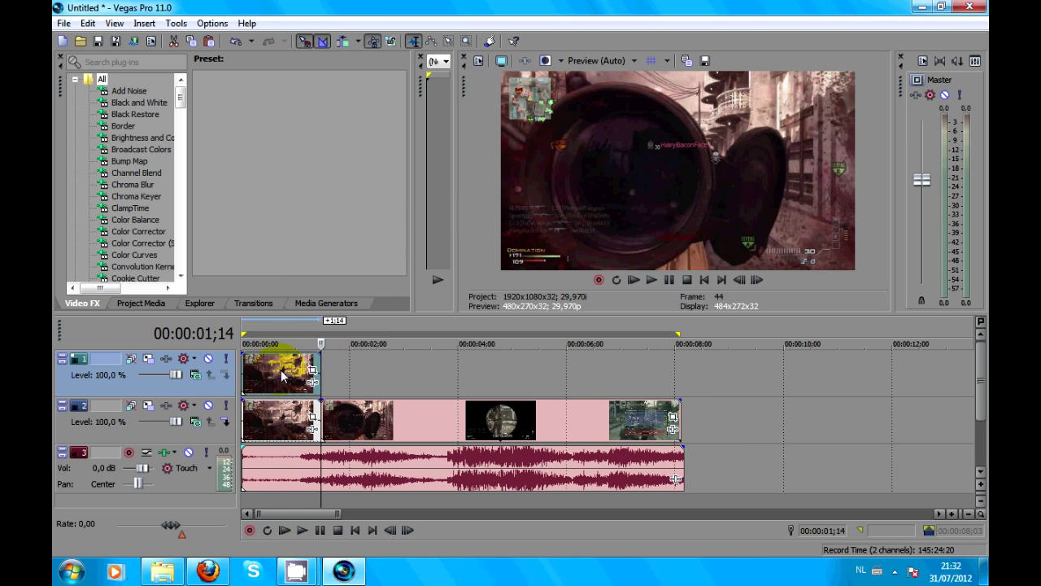
click(270, 374)
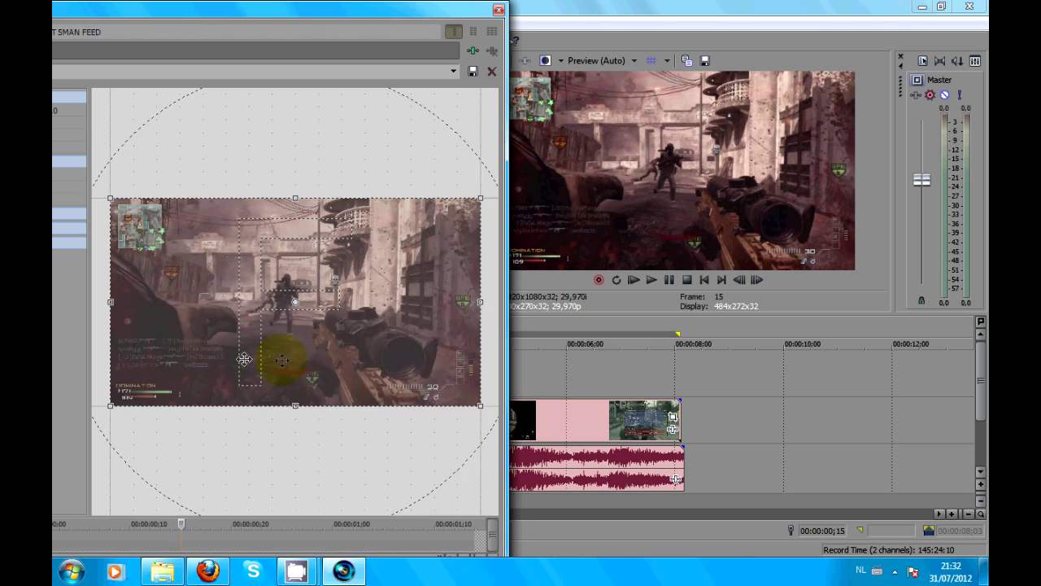
click(312, 370)
Draw a triangular mask over the rifle at frame 3.
drag(207, 20, 277, 20)
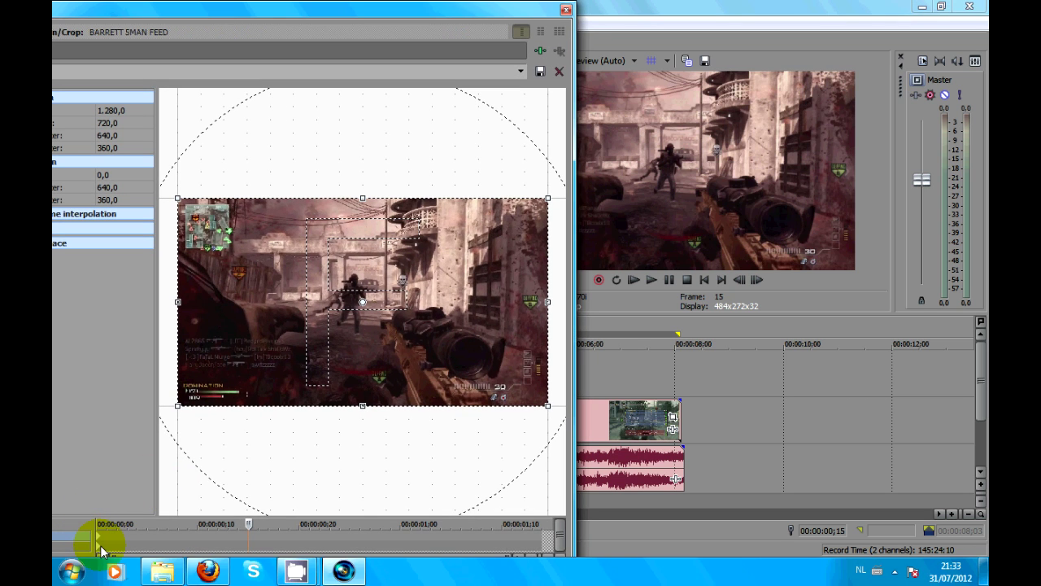
click(104, 538)
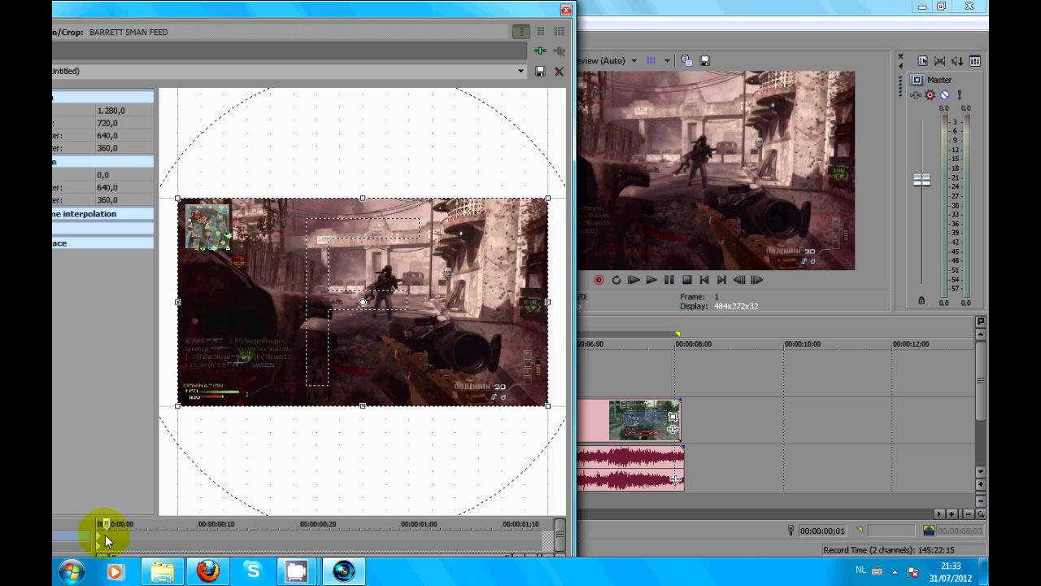
click(114, 534)
click(122, 535)
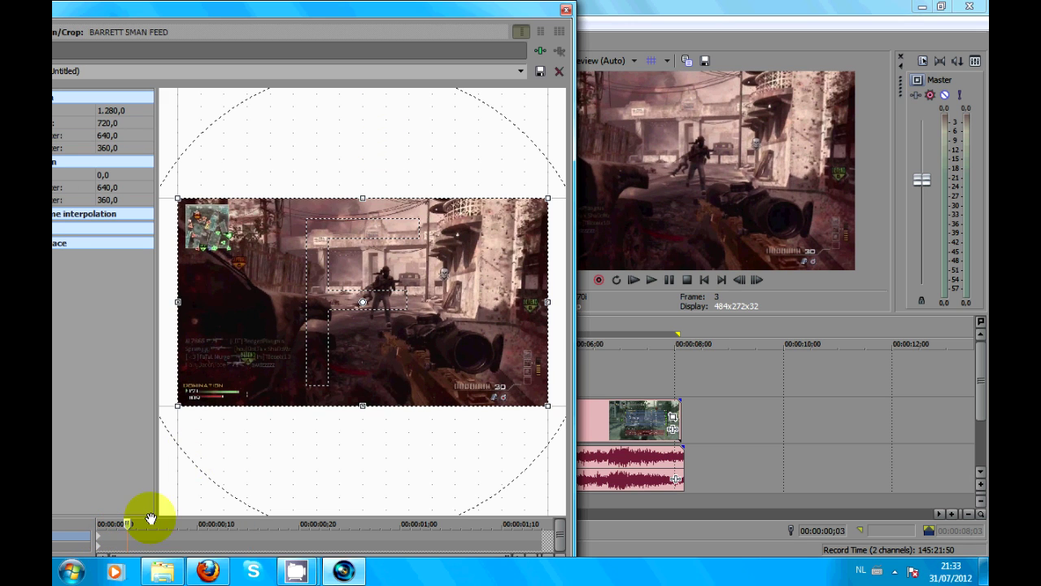
click(65, 547)
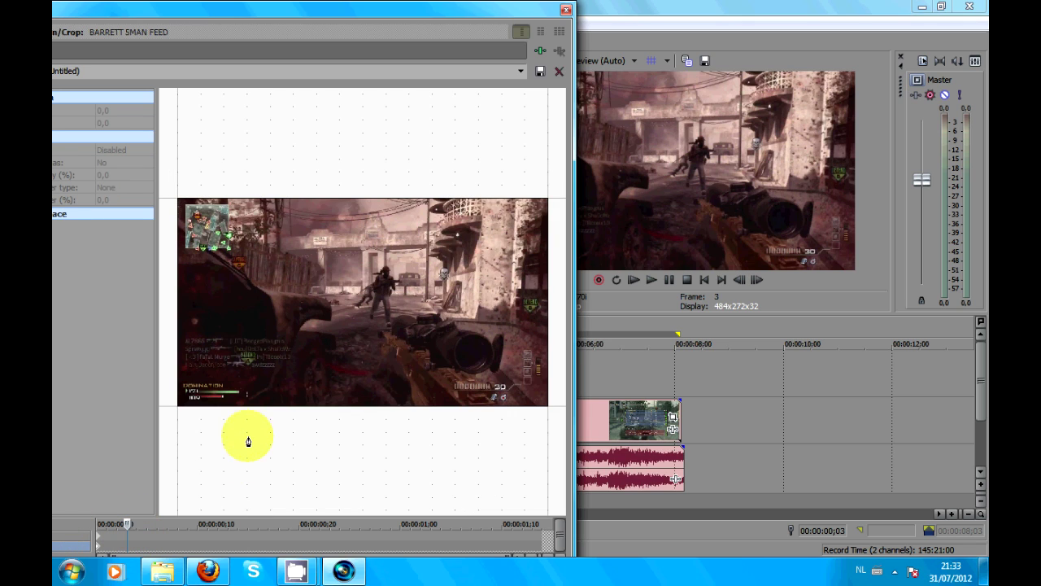
click(357, 418)
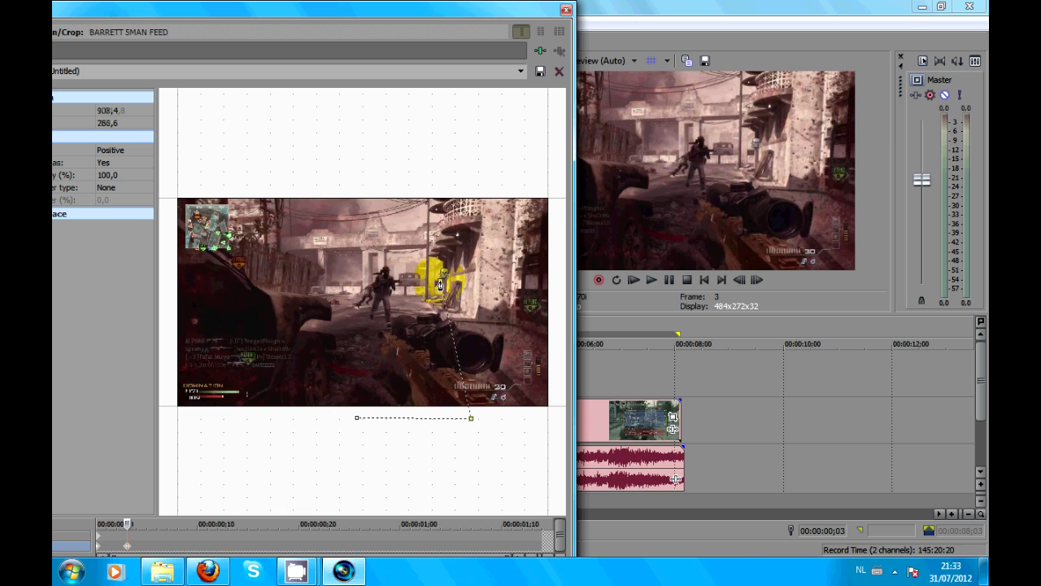
click(357, 419)
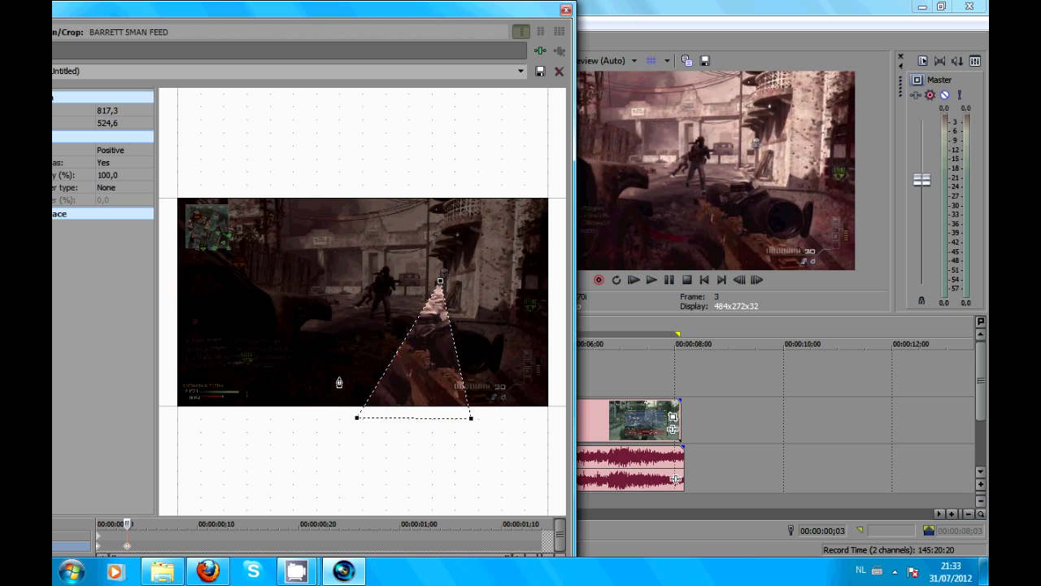
Set crop keyframes at frames 3, 5 and 8: zoom in, ease out slightly, then zoom further.
click(126, 539)
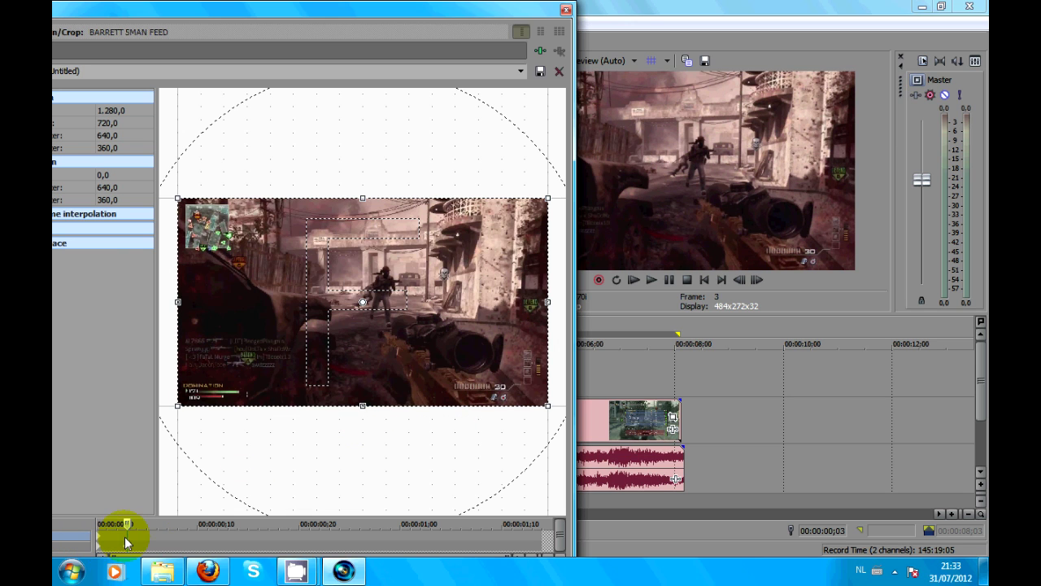
drag(178, 404, 205, 390)
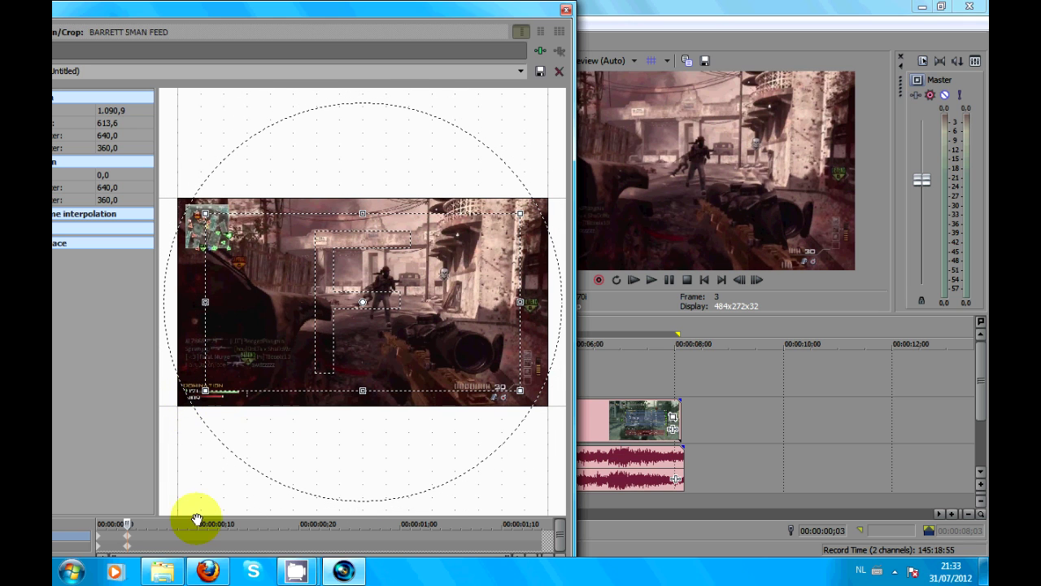
click(147, 533)
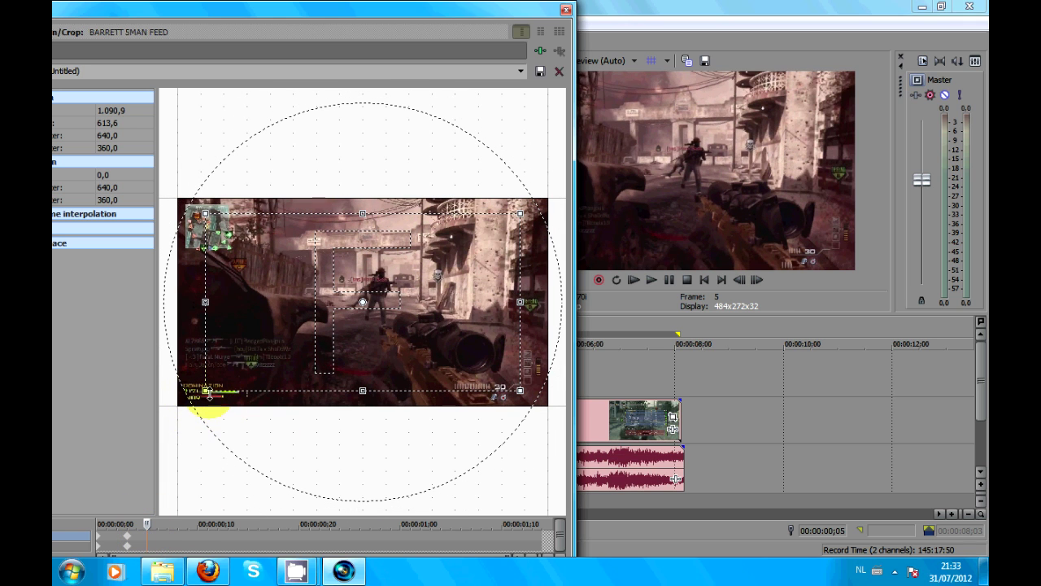
drag(205, 391, 197, 395)
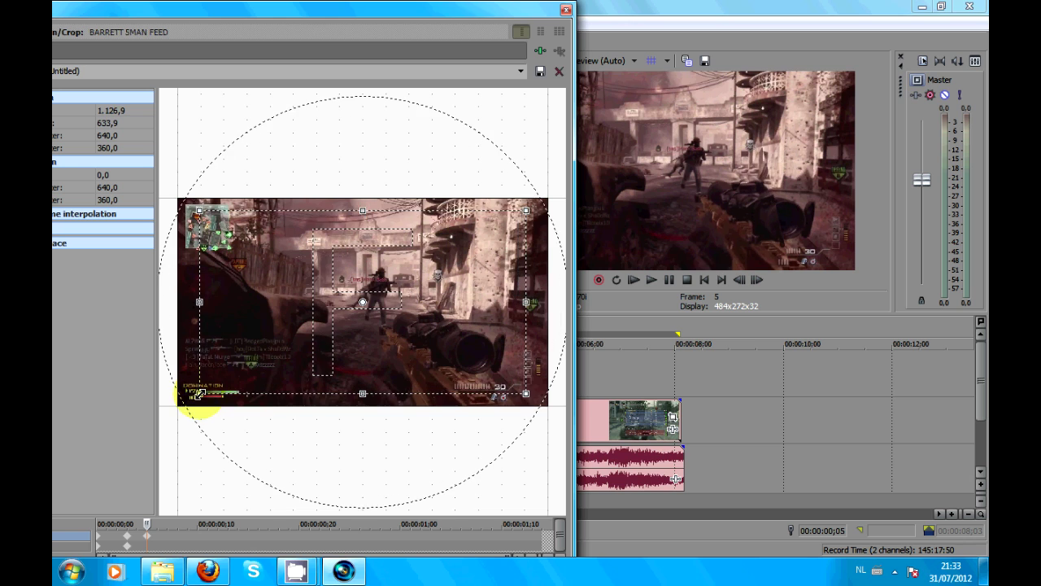
click(178, 537)
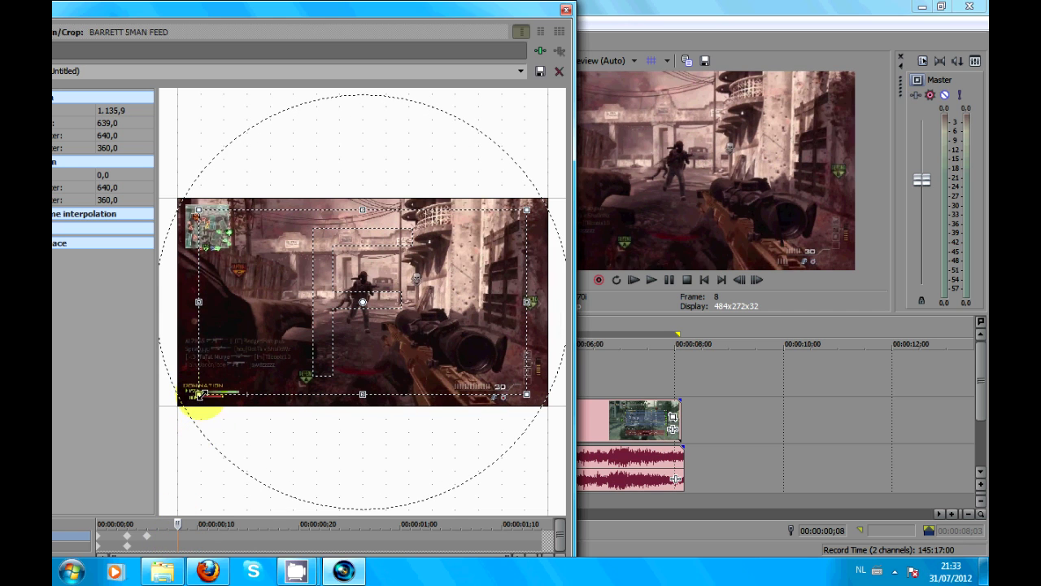
drag(199, 395, 228, 392)
click(179, 539)
Add crop keyframes at frames 11, 14 and 16, nudging, zooming out and re-centring the frame.
click(207, 533)
drag(467, 362, 517, 379)
click(238, 535)
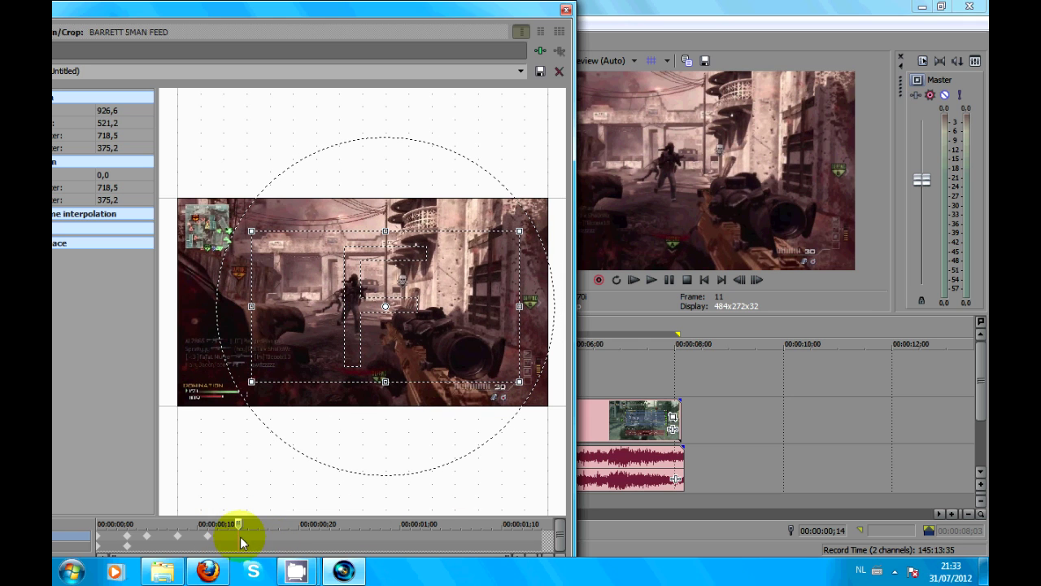
drag(253, 384, 237, 409)
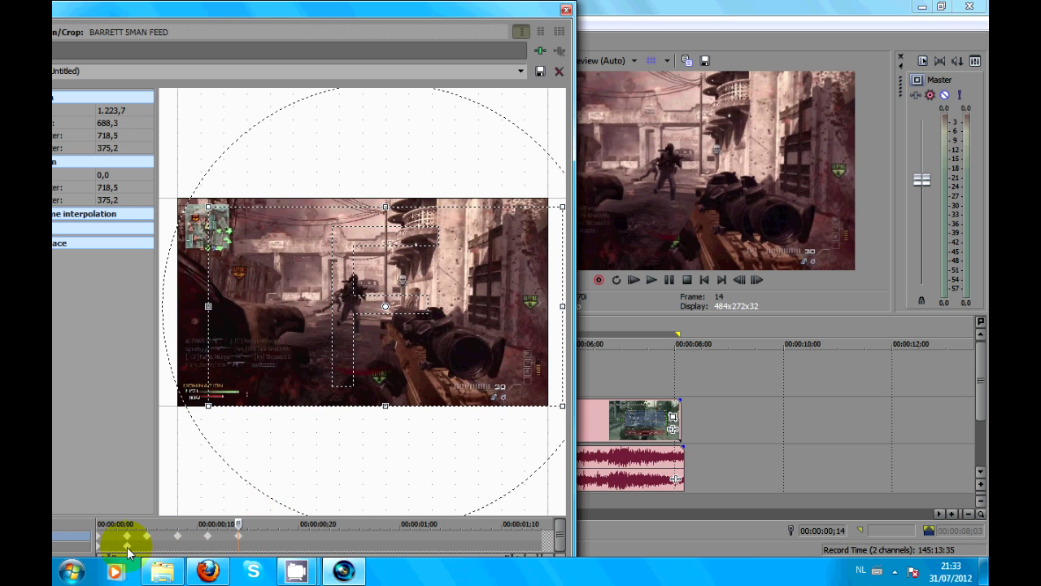
click(256, 539)
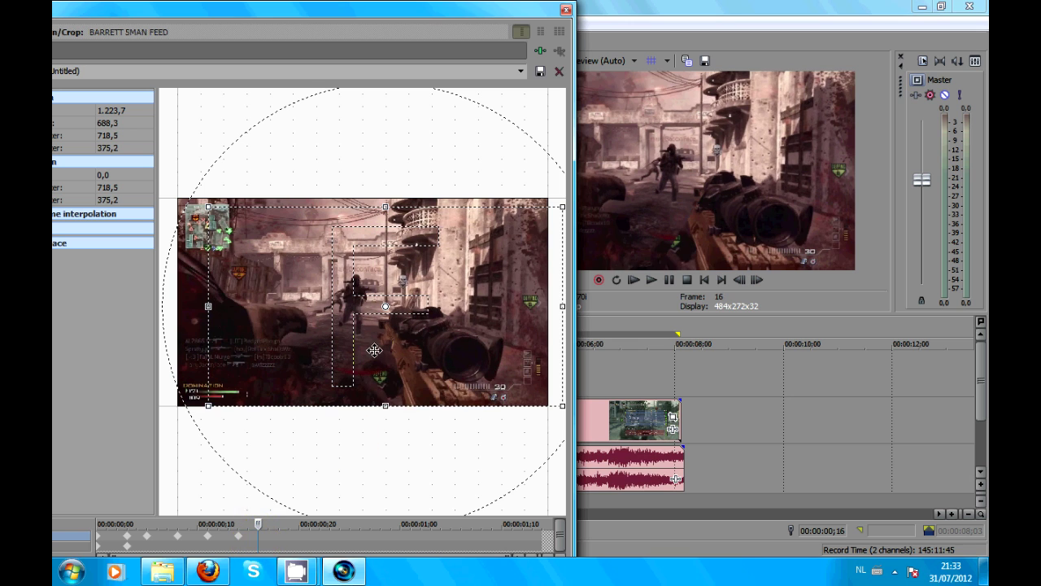
drag(402, 349, 391, 346)
click(375, 487)
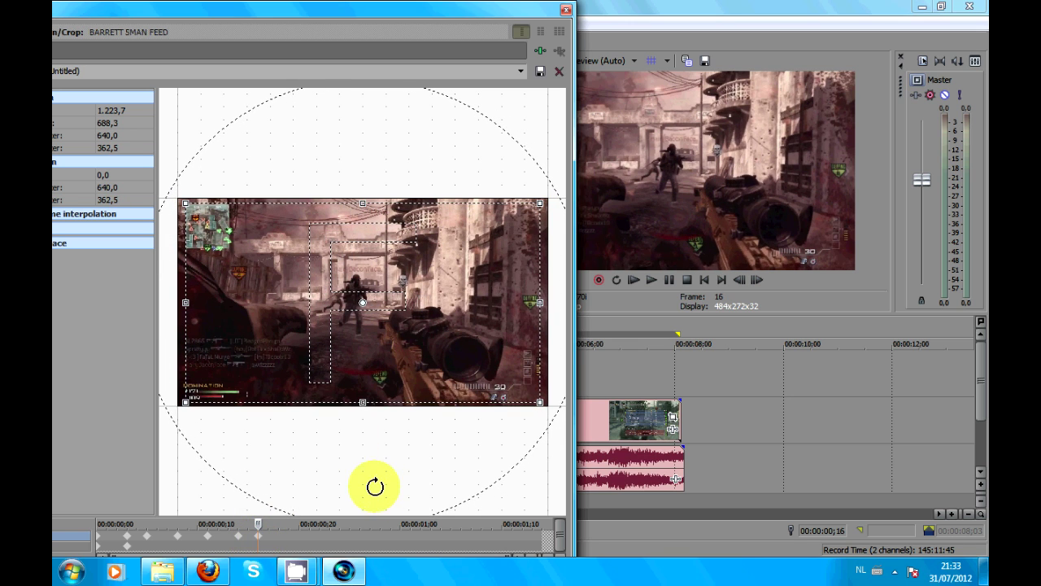
Deselect the mask points in Mask mode.
click(259, 545)
right_click(440, 423)
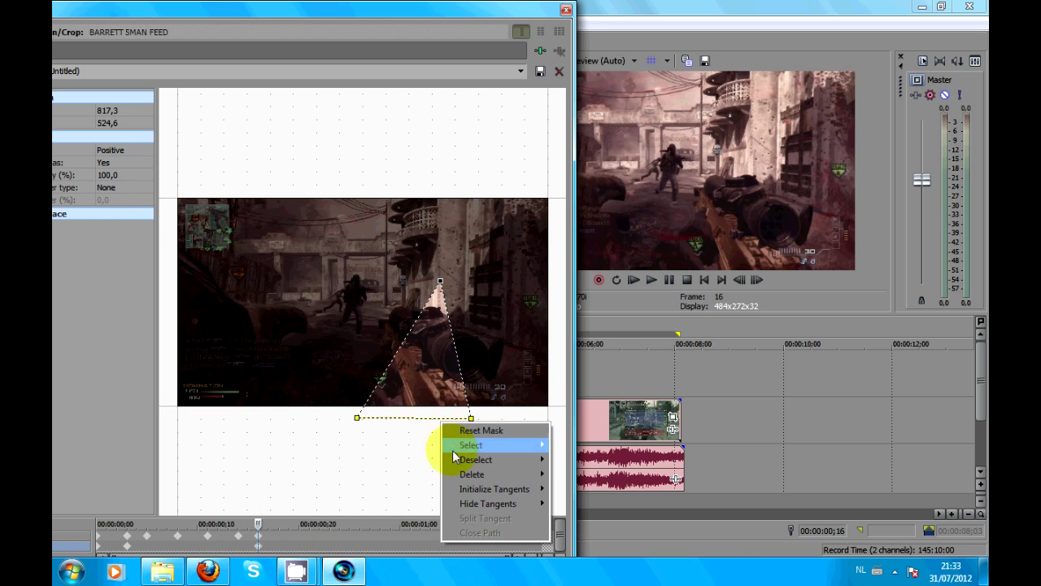
mouse_move(472, 459)
click(570, 488)
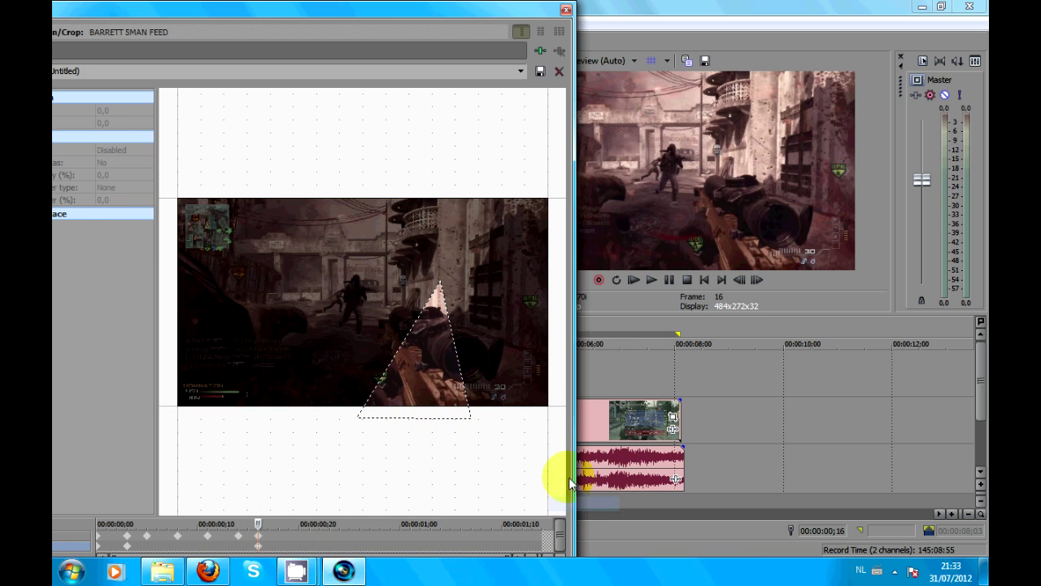
Return to the frame-16 keyframe and delete the entire mask path.
click(269, 536)
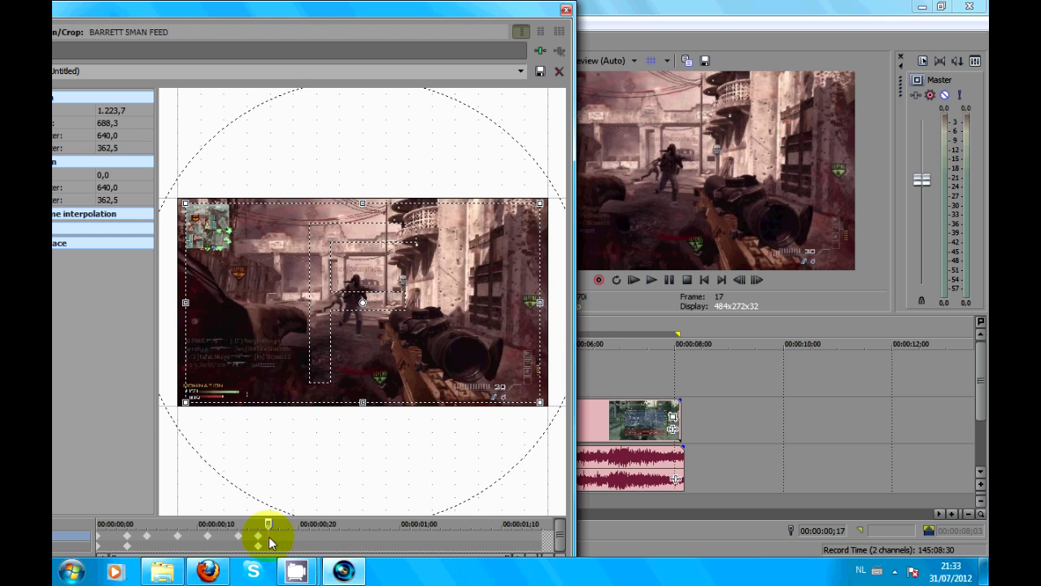
click(290, 533)
drag(311, 533, 350, 525)
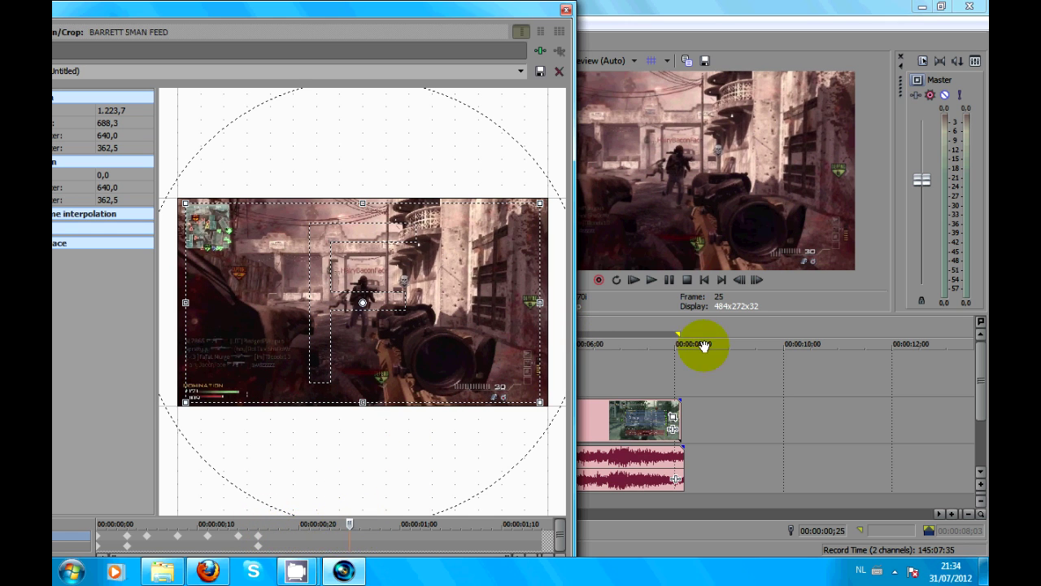
click(259, 543)
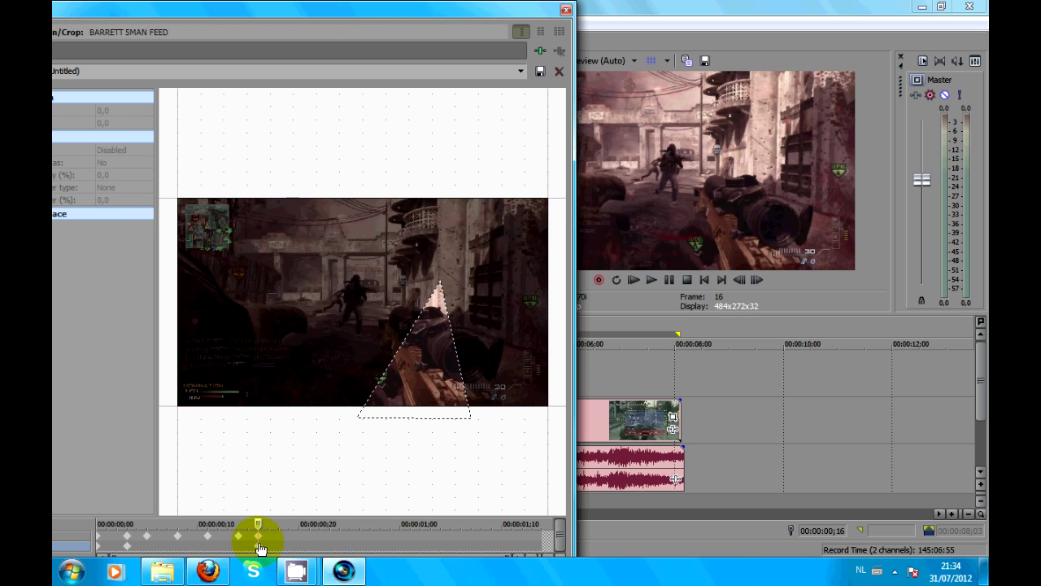
right_click(402, 424)
mouse_move(437, 475)
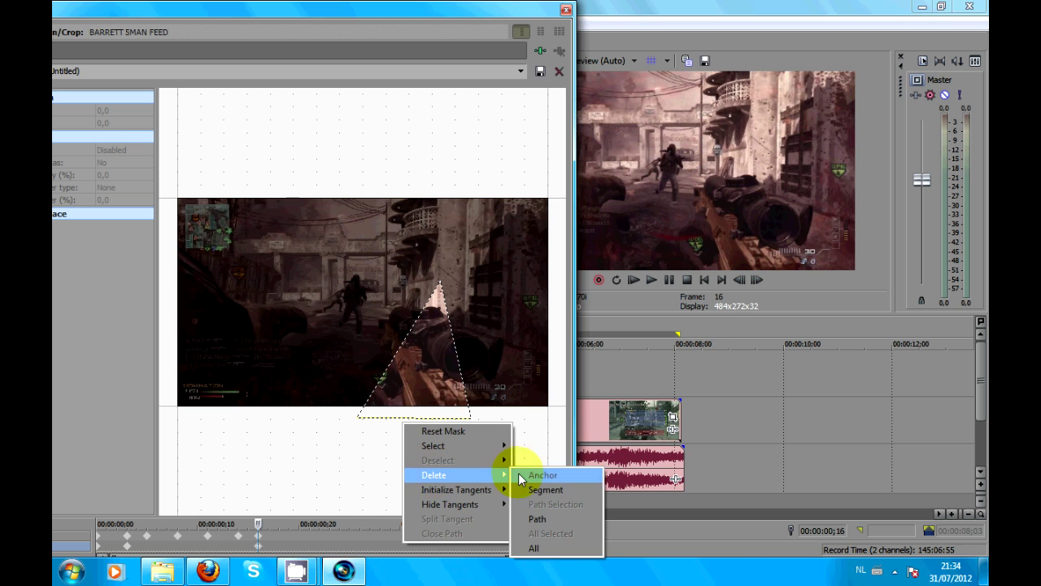
click(534, 548)
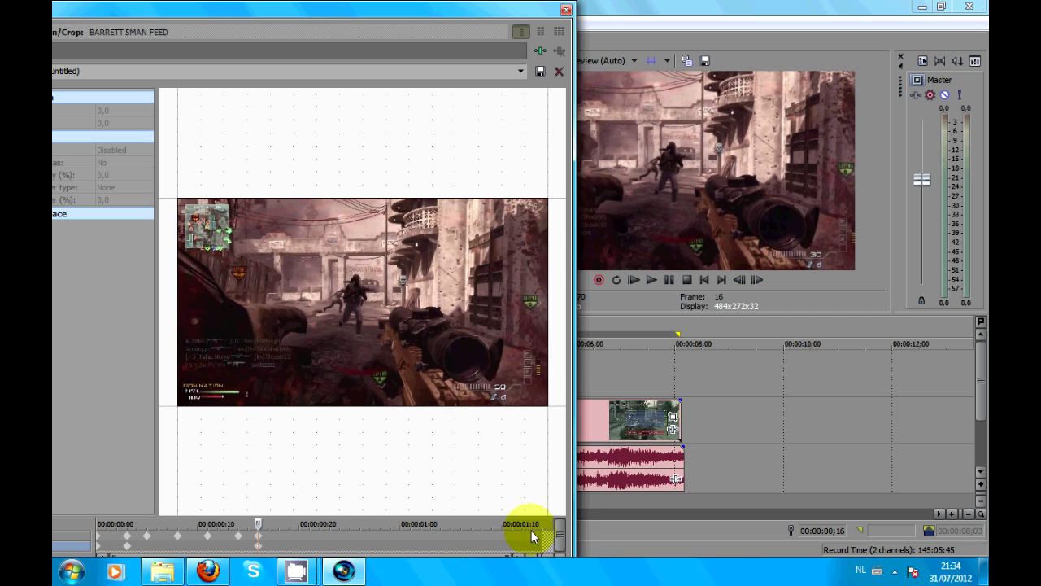
Step forward four frames to check the unmasked clip, then close Pan/Crop.
click(757, 280)
click(756, 280)
click(756, 280)
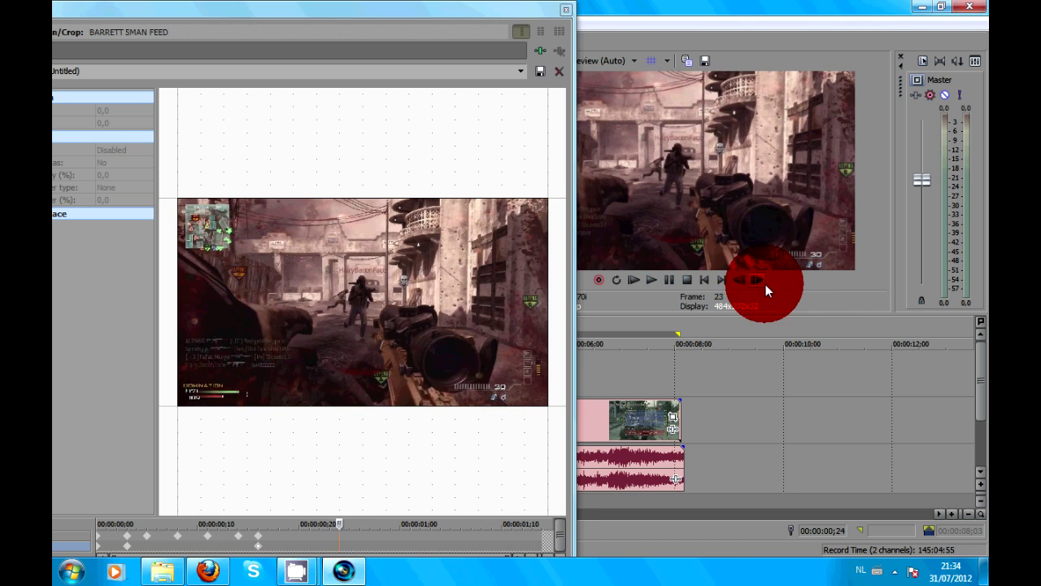
click(756, 280)
click(566, 10)
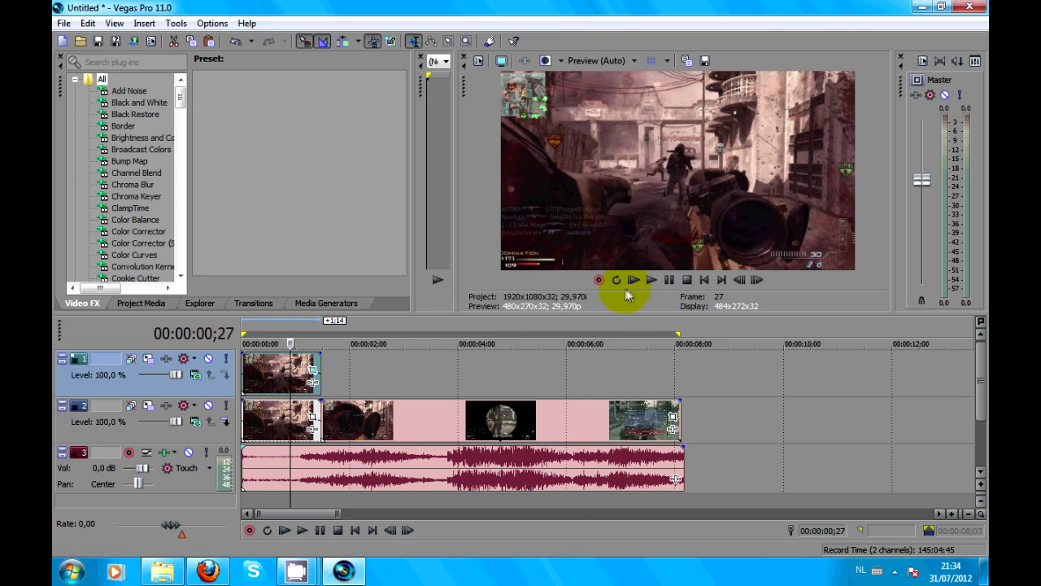
key(space)
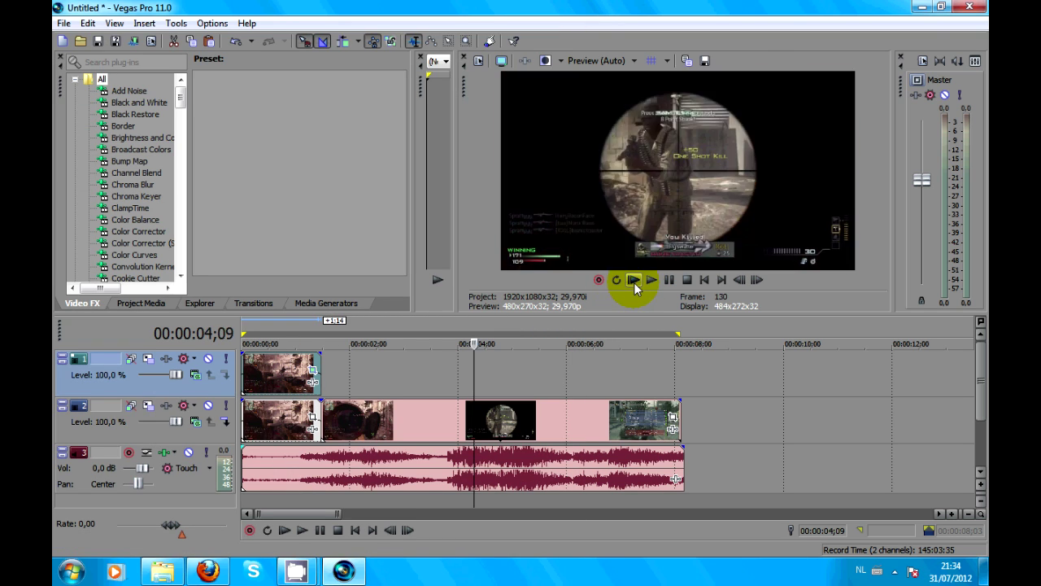
click(635, 281)
click(654, 281)
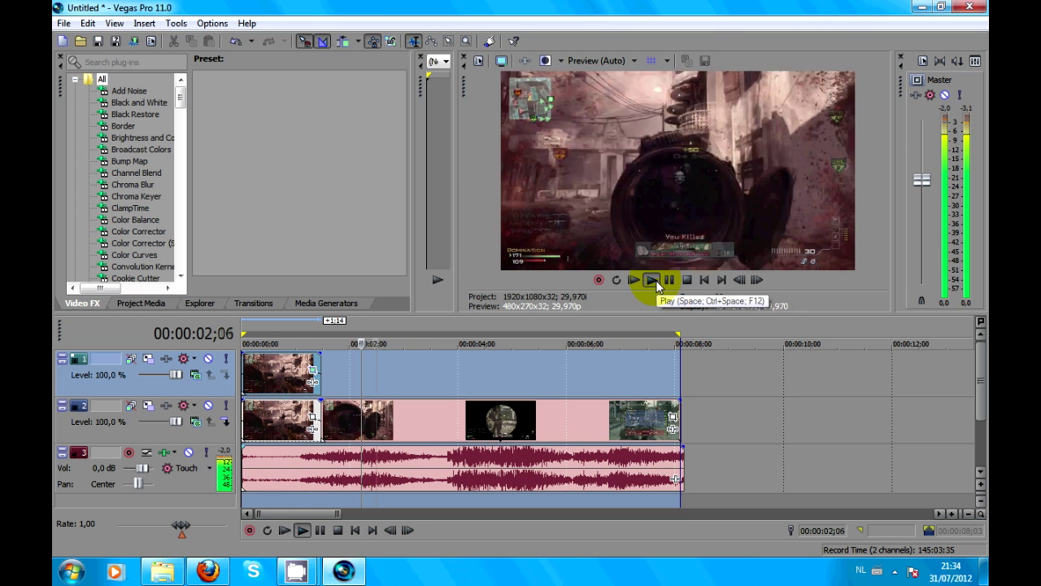
click(656, 280)
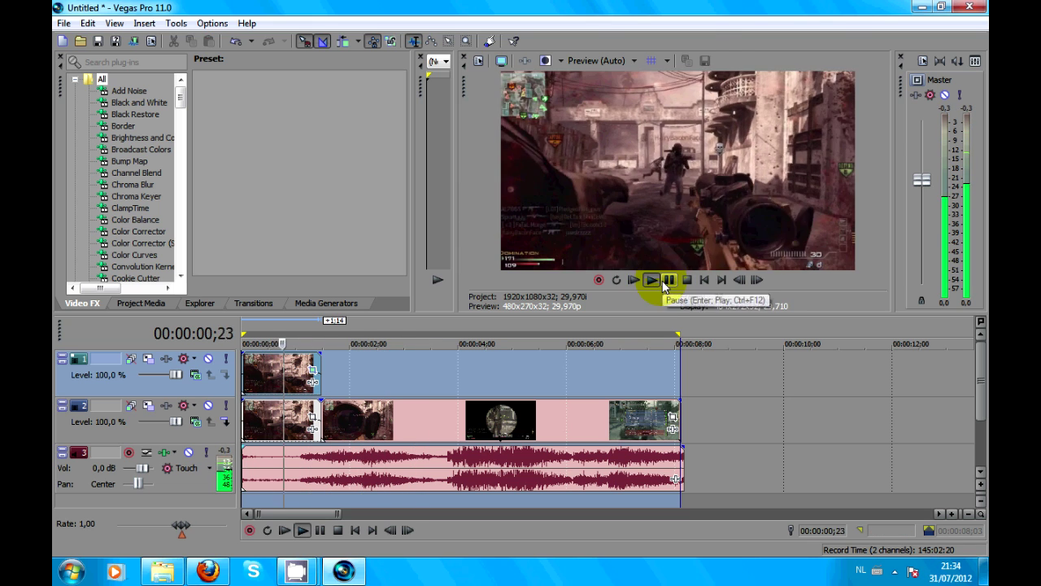
click(666, 283)
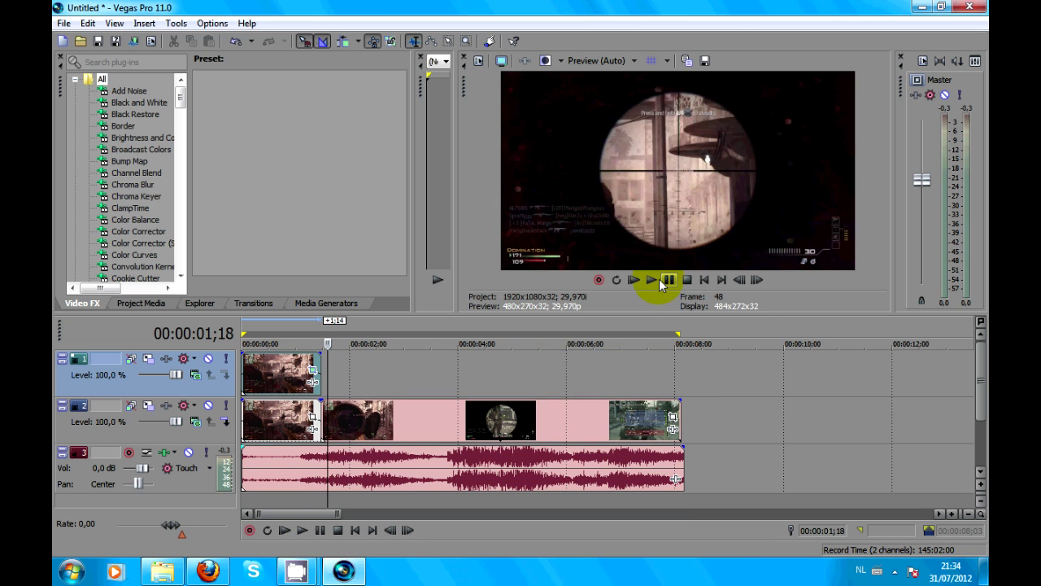
click(670, 281)
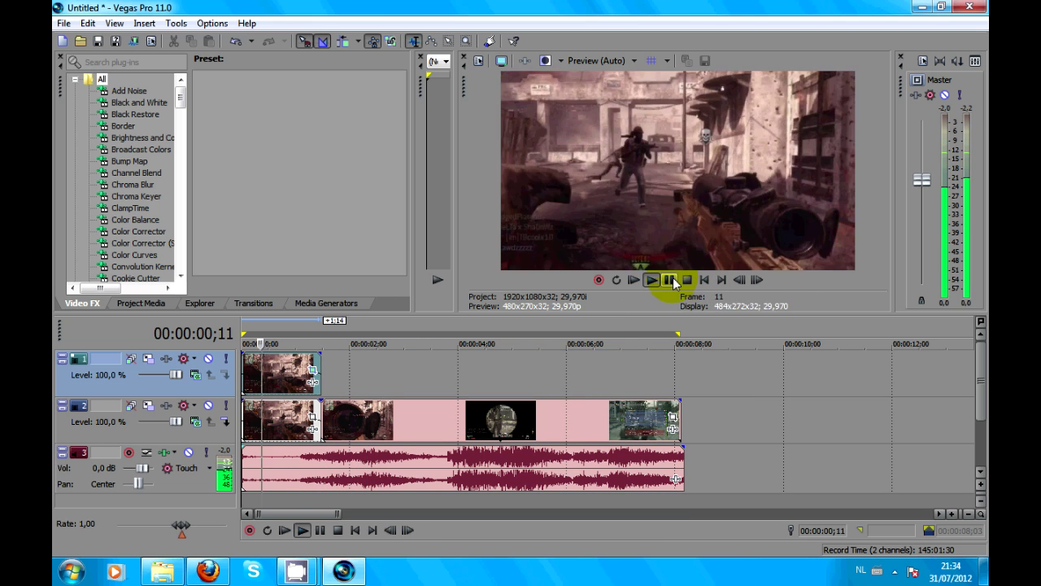
click(312, 416)
click(564, 10)
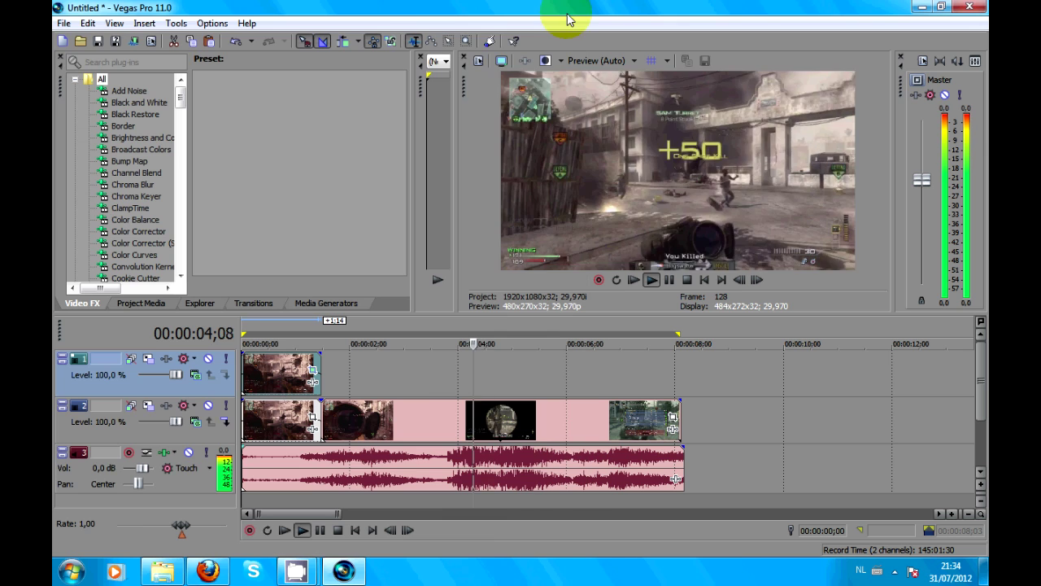
click(669, 279)
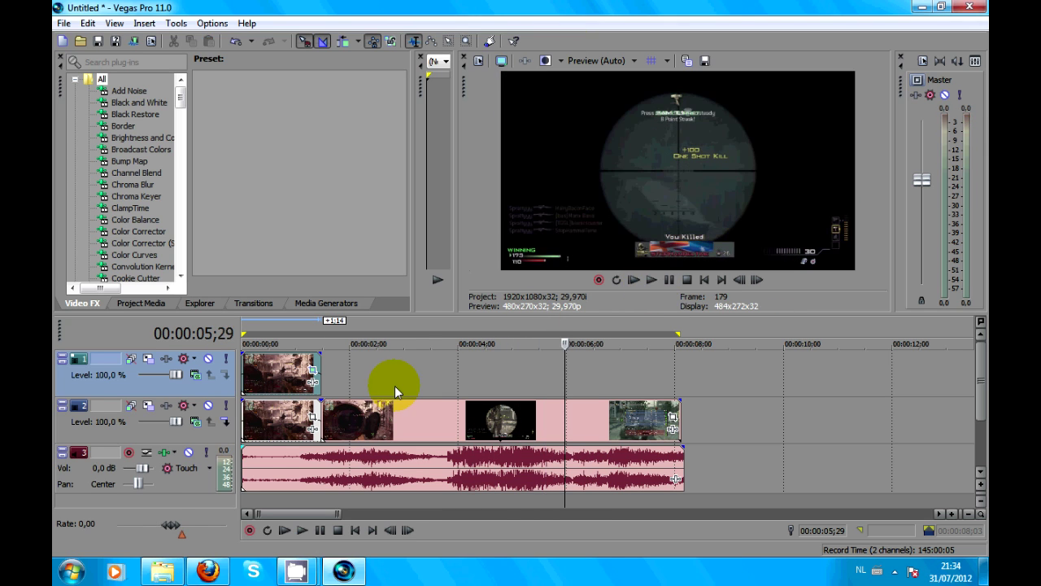
Reopen Pan/Crop on the top clip and step from frame 0 through the triangular mask keyframes to frame 15.
click(313, 371)
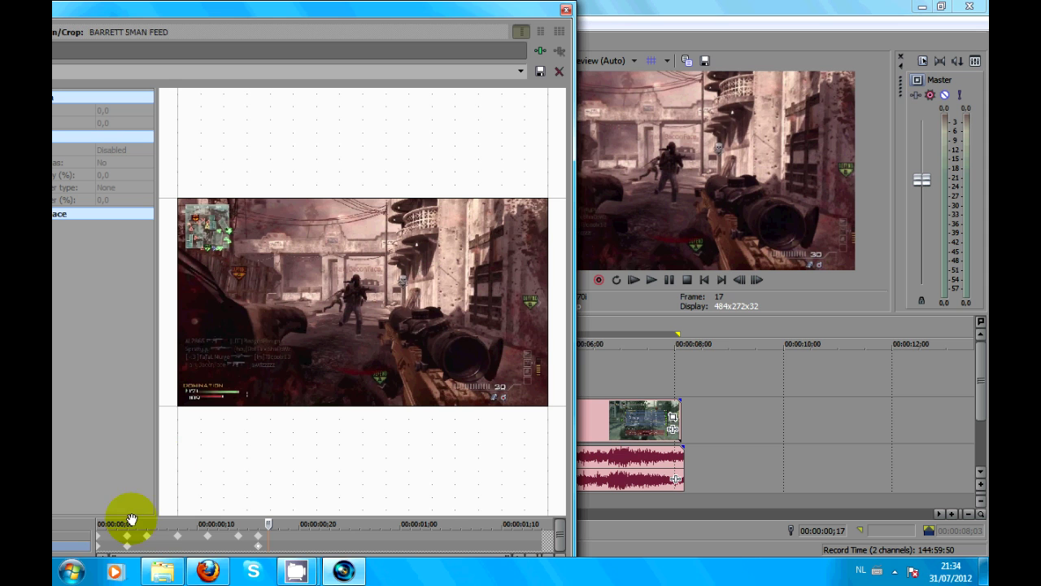
click(96, 549)
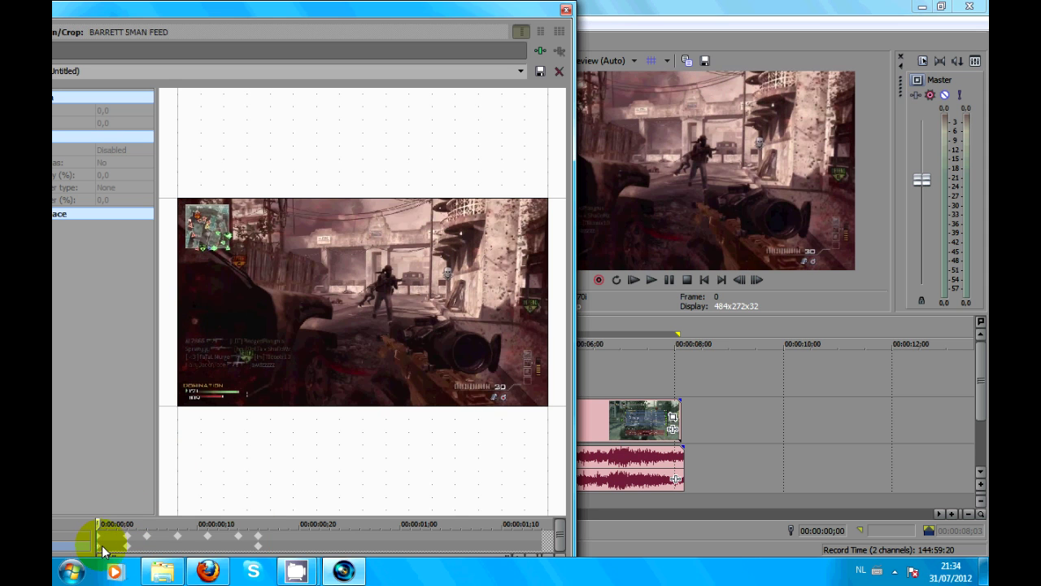
click(757, 280)
click(757, 280)
click(756, 279)
click(757, 280)
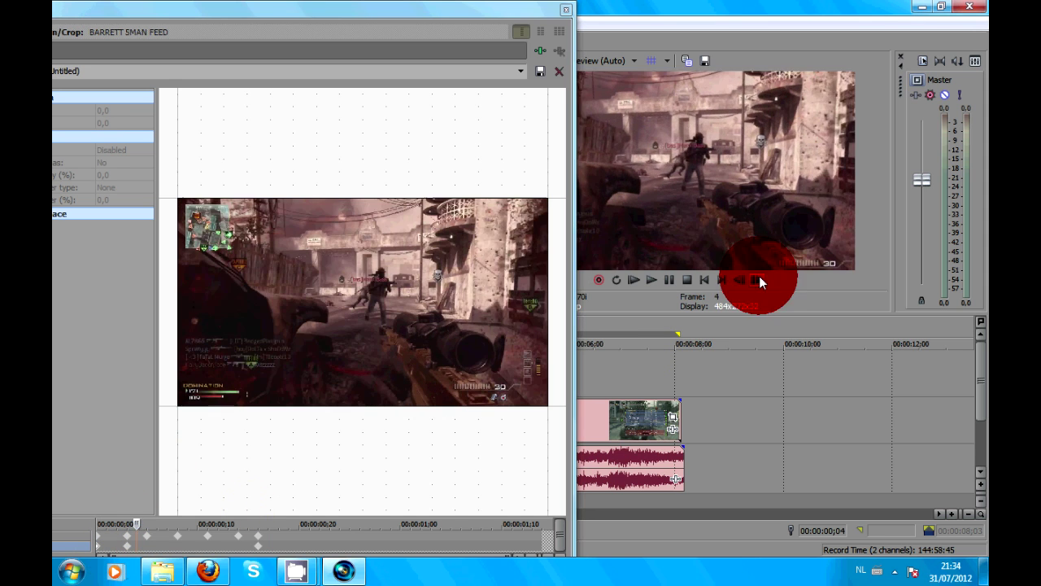
click(757, 280)
click(757, 280)
click(757, 280)
click(757, 280)
click(756, 280)
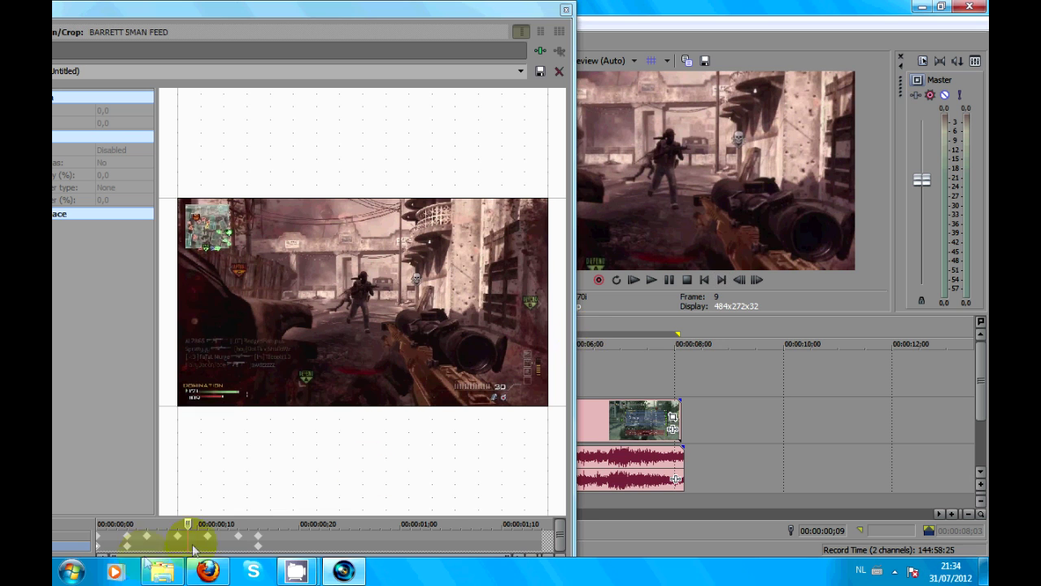
click(127, 552)
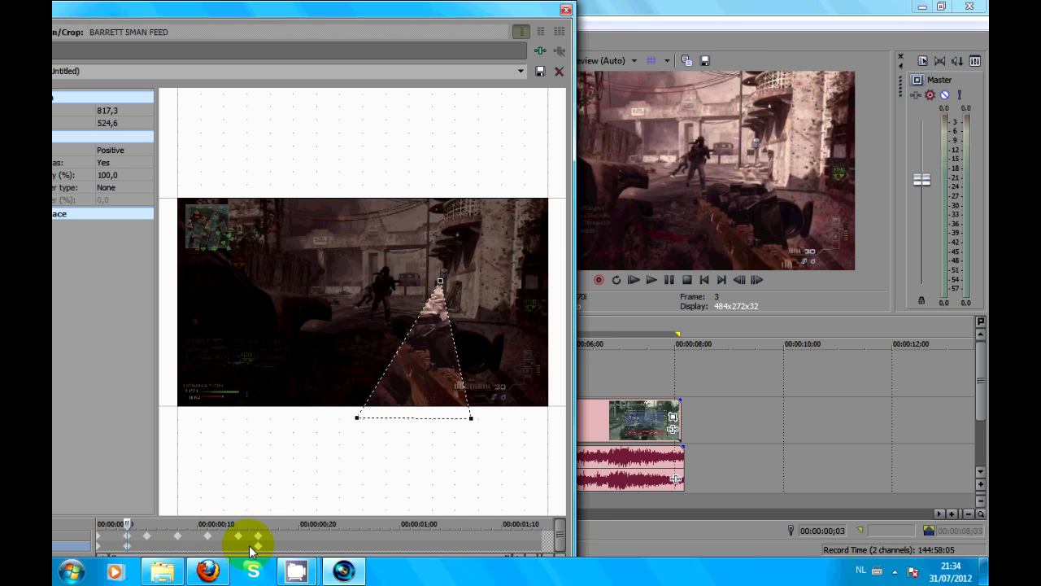
click(249, 548)
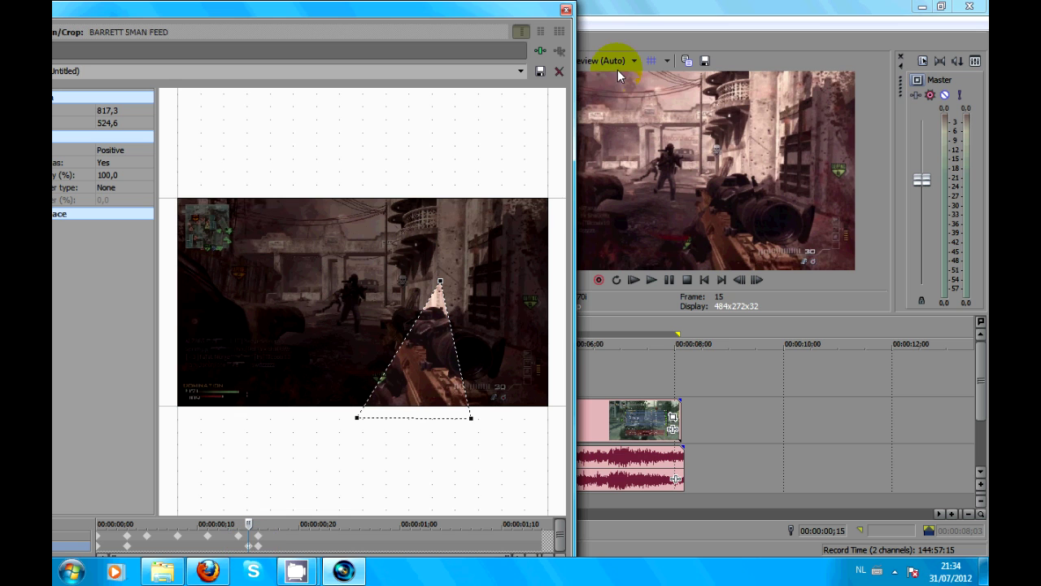
Close Pan/Crop, then play the whole timeline from the start and stop.
click(567, 11)
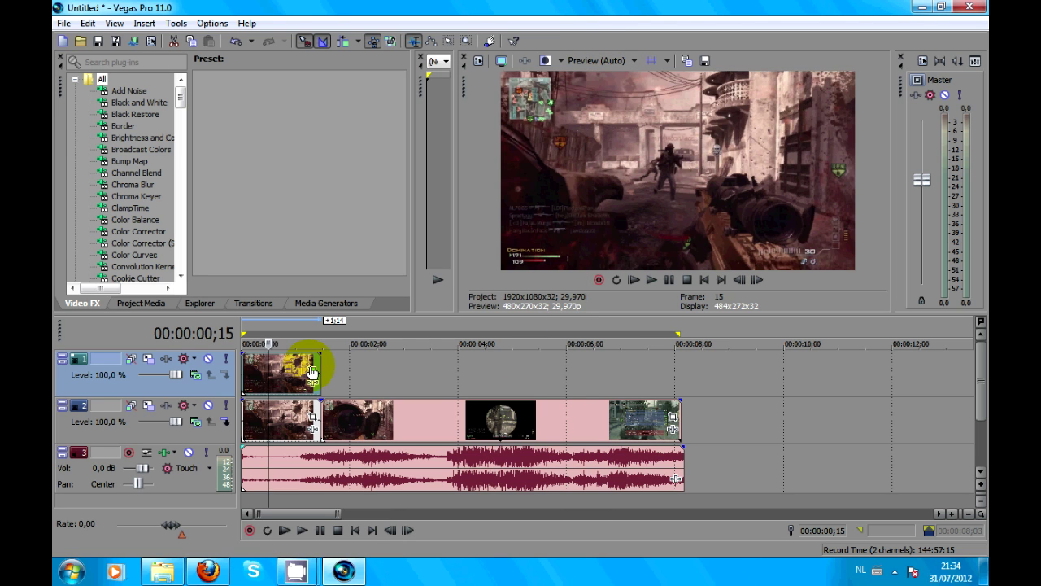
key(space)
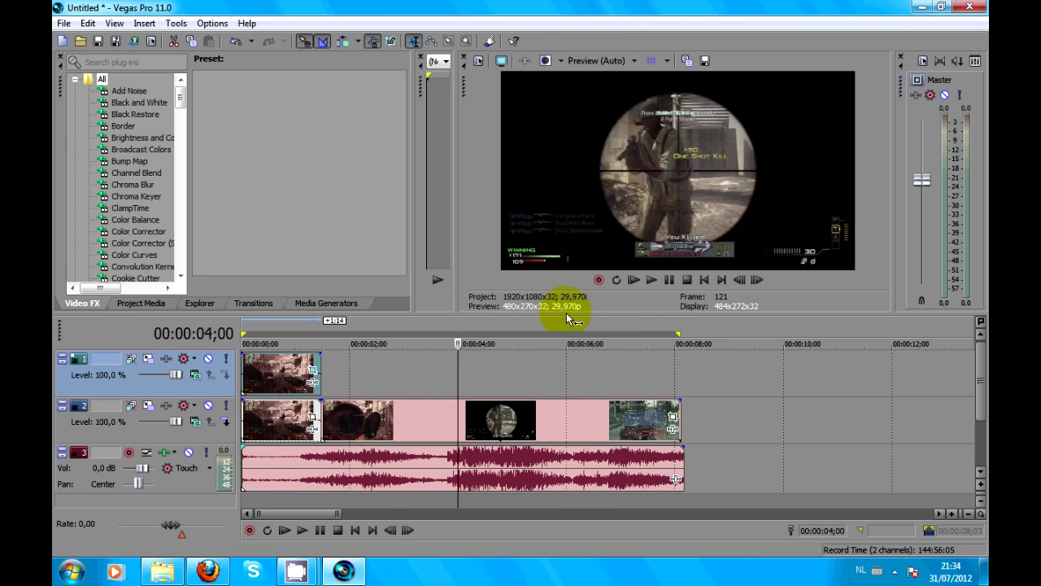
click(655, 280)
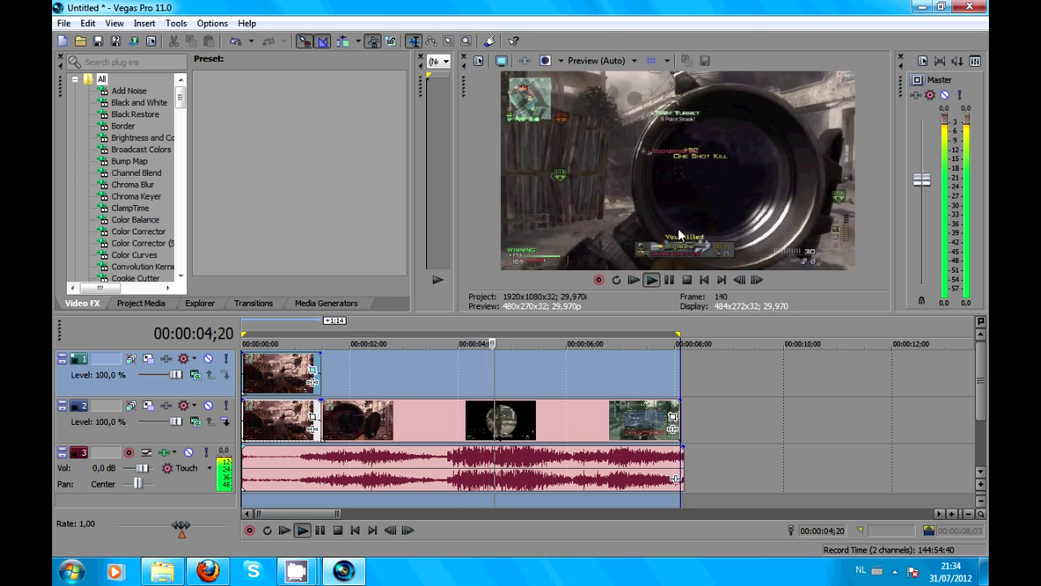
click(669, 280)
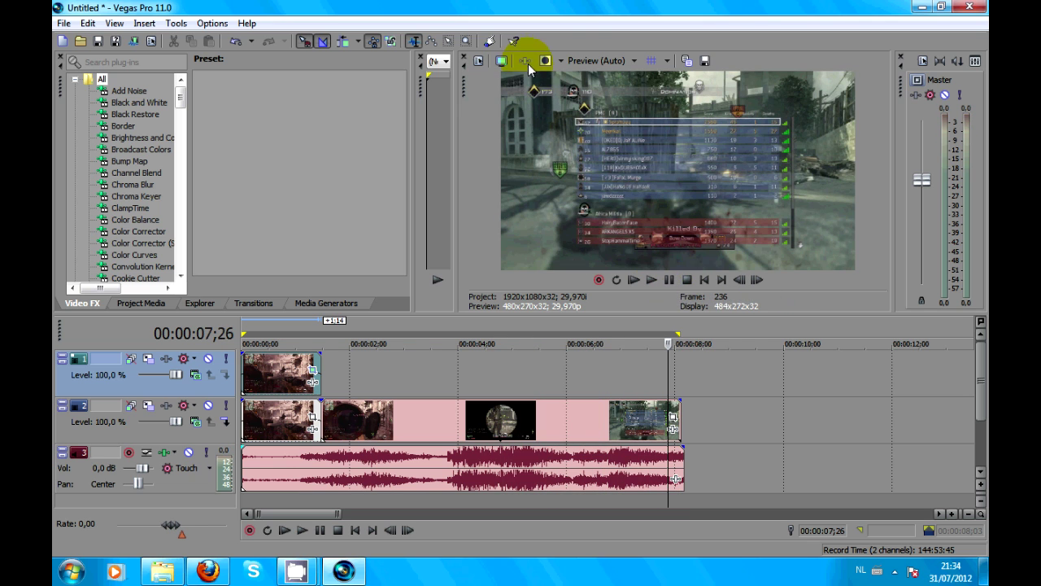
click(466, 61)
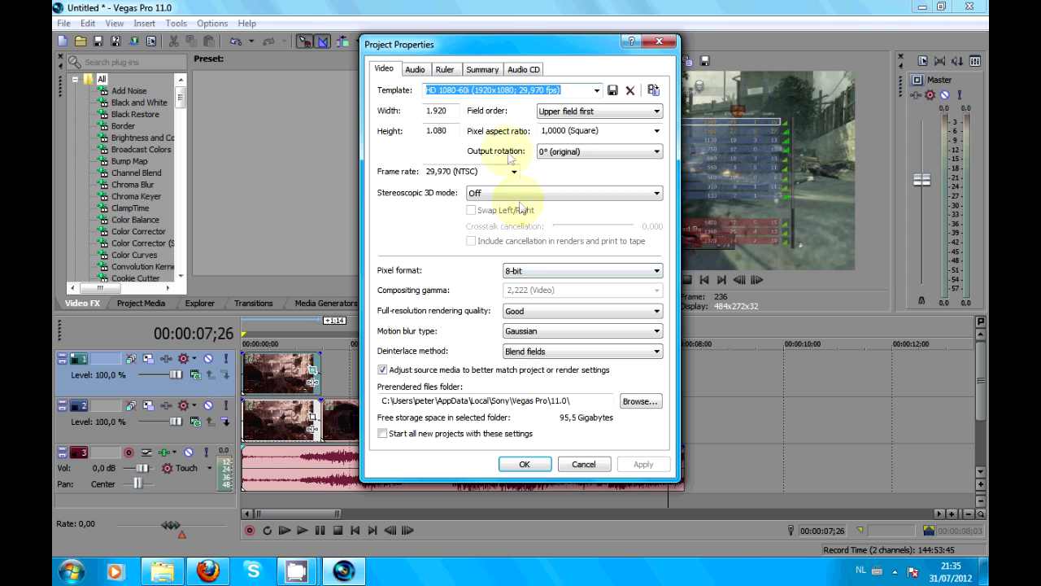
Choose Anaglyphic (red/cyan) as the project's Stereoscopic 3D mode and confirm.
click(514, 193)
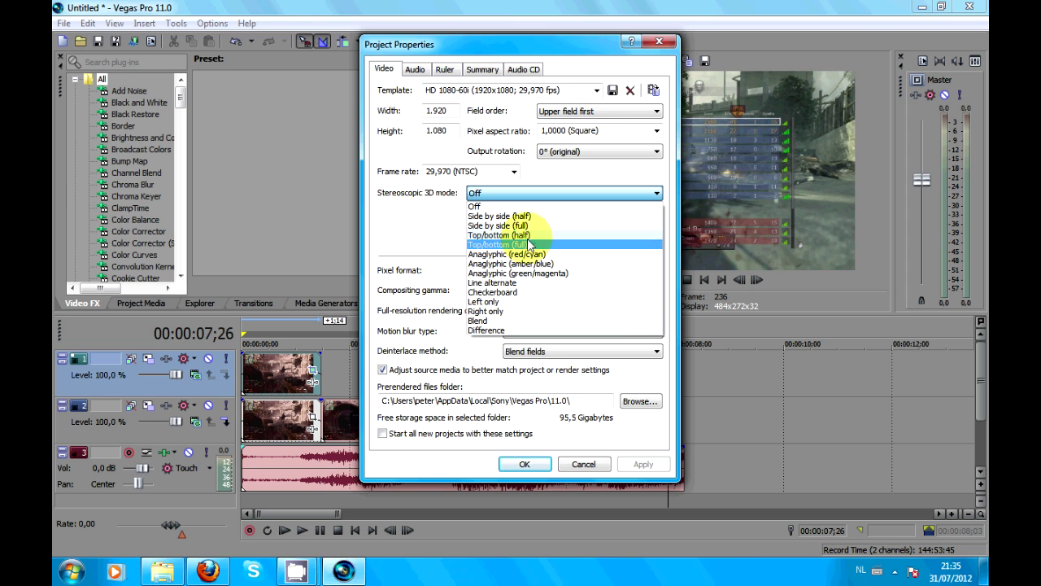
click(523, 254)
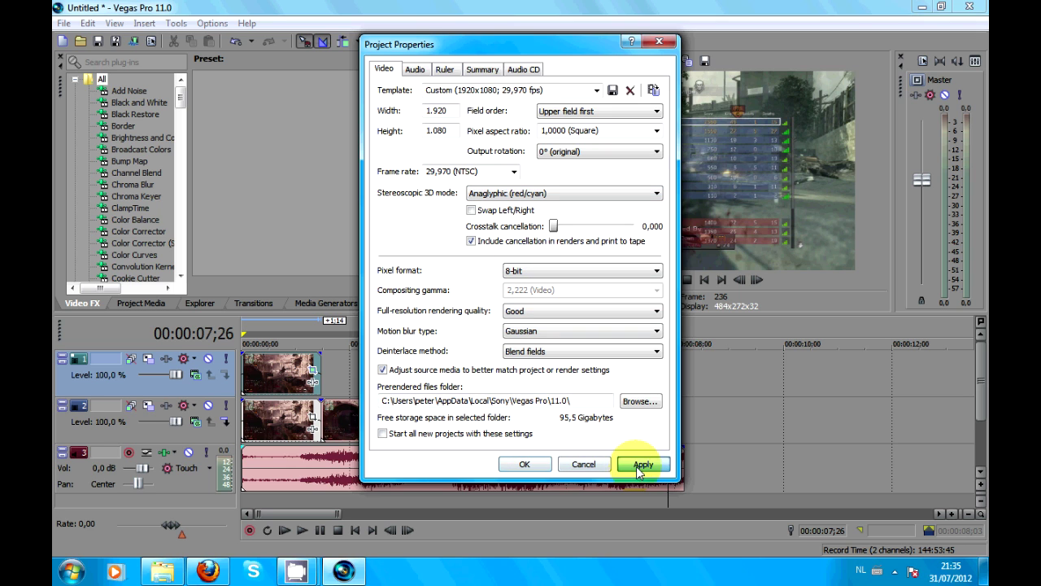
click(521, 462)
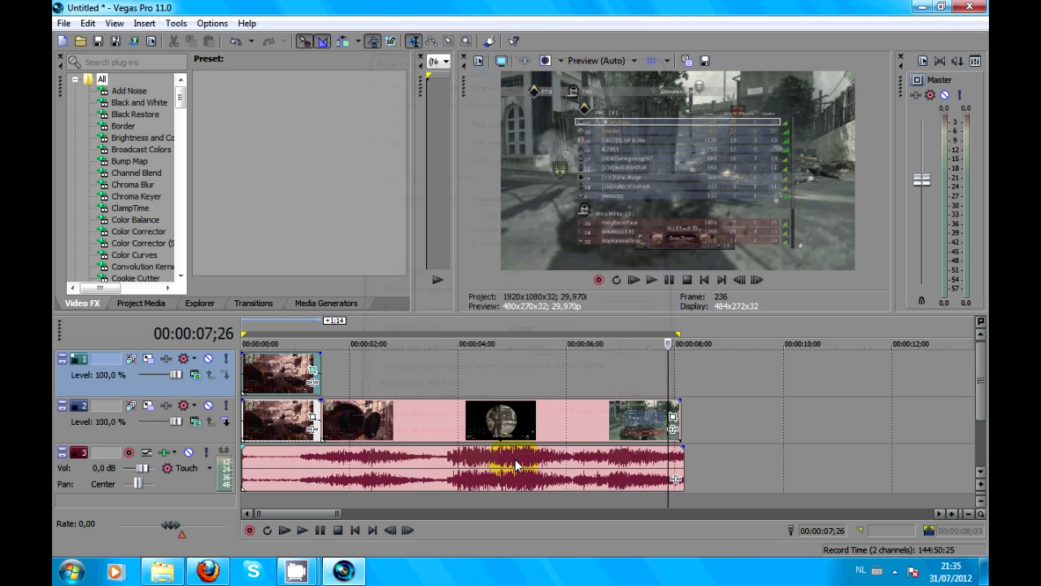
Drag Magic Bullet Looks from Video FX onto the BARRETT 5MAN FEED clip on track 2.
right_click(285, 384)
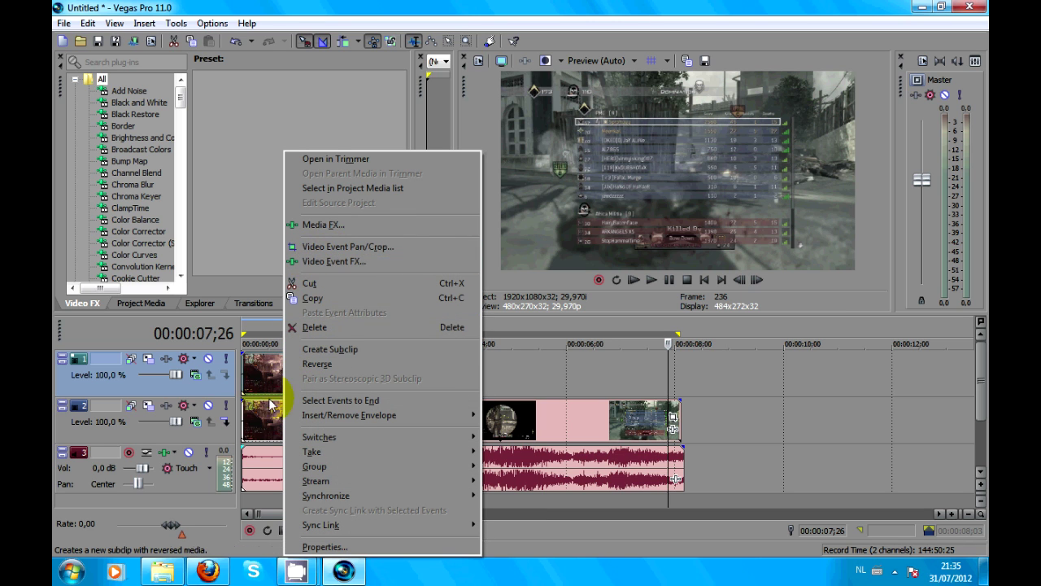
click(262, 417)
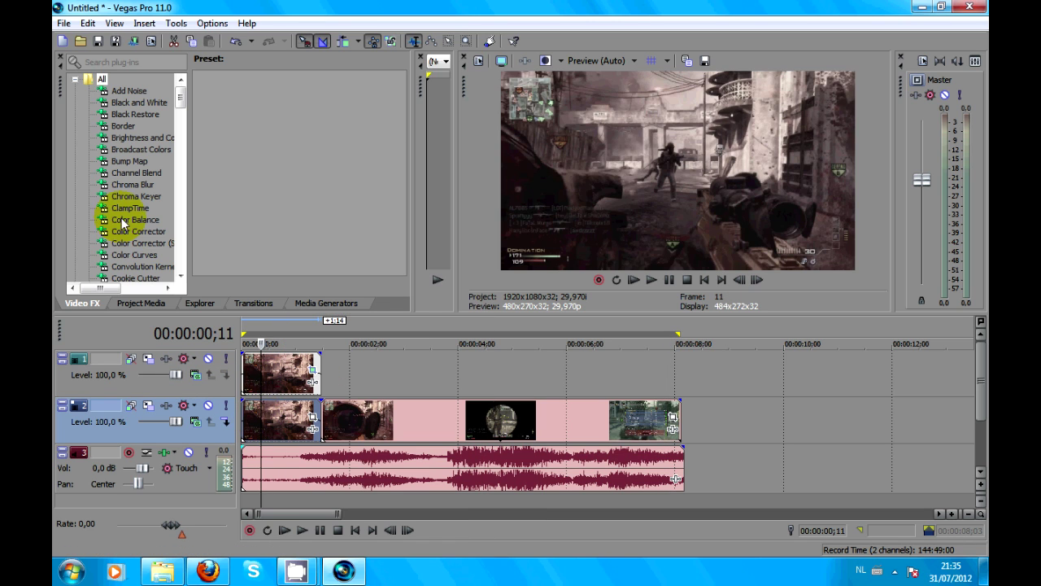
drag(181, 94, 181, 189)
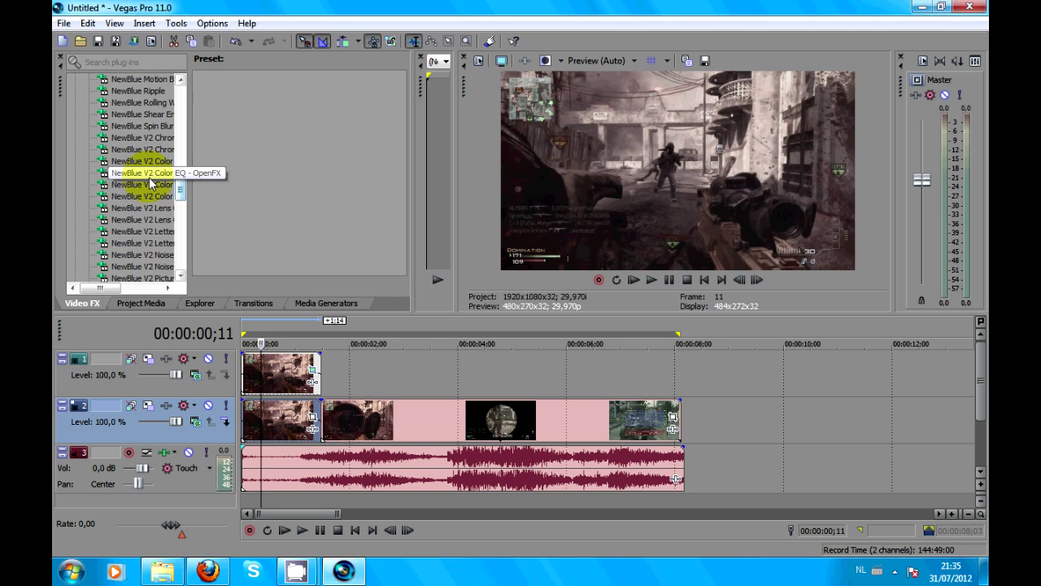
scroll(158, 167, up, 8)
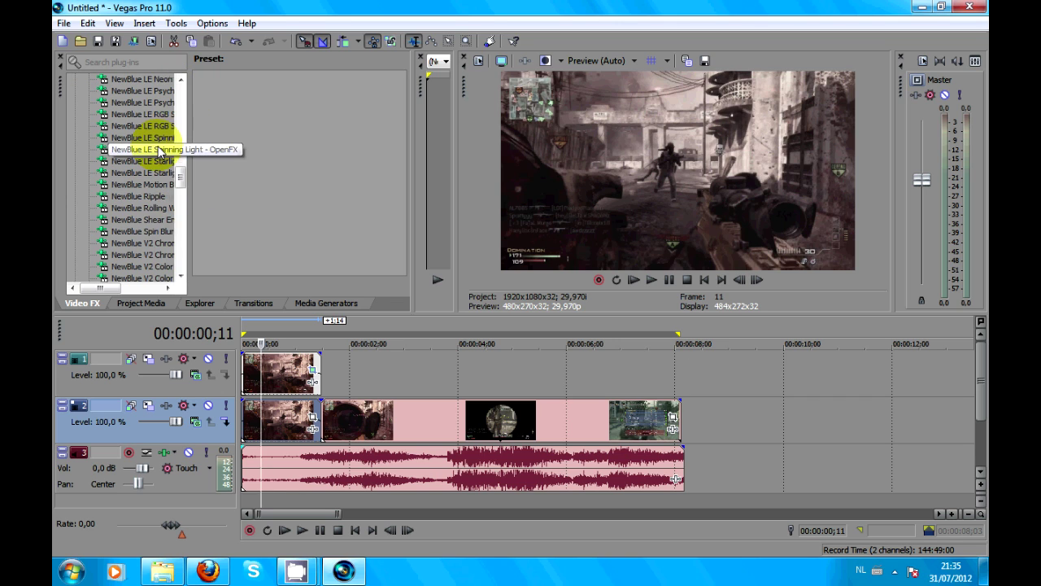
scroll(154, 148, up, 1)
drag(159, 114, 388, 495)
drag(285, 438, 317, 417)
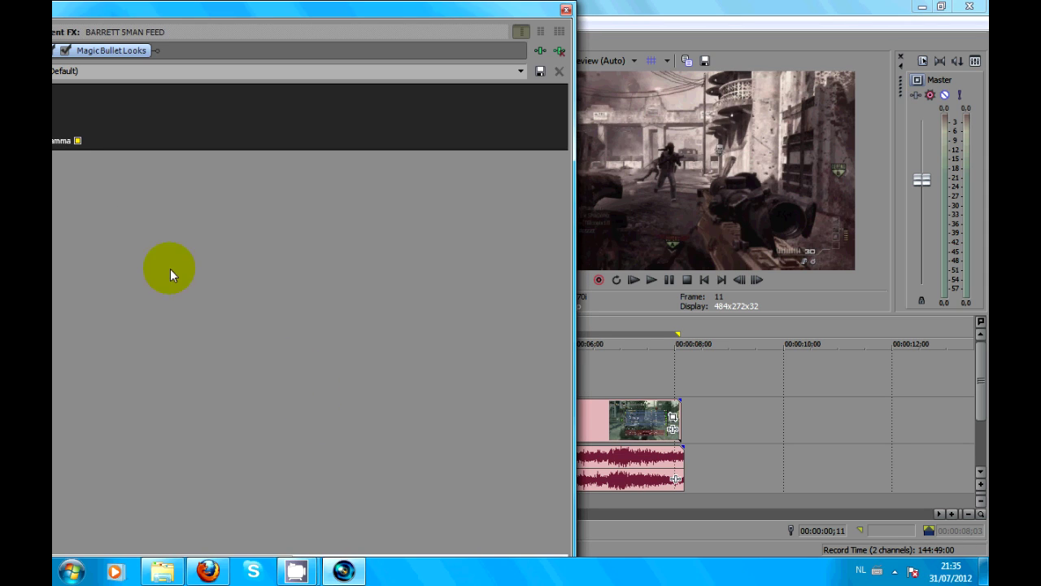
drag(146, 20, 206, 21)
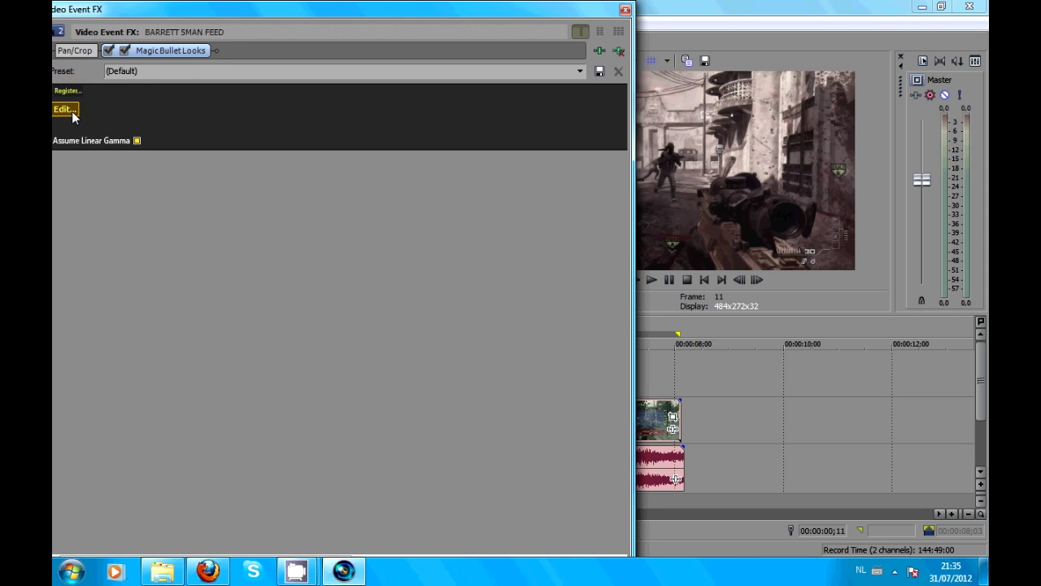
click(73, 111)
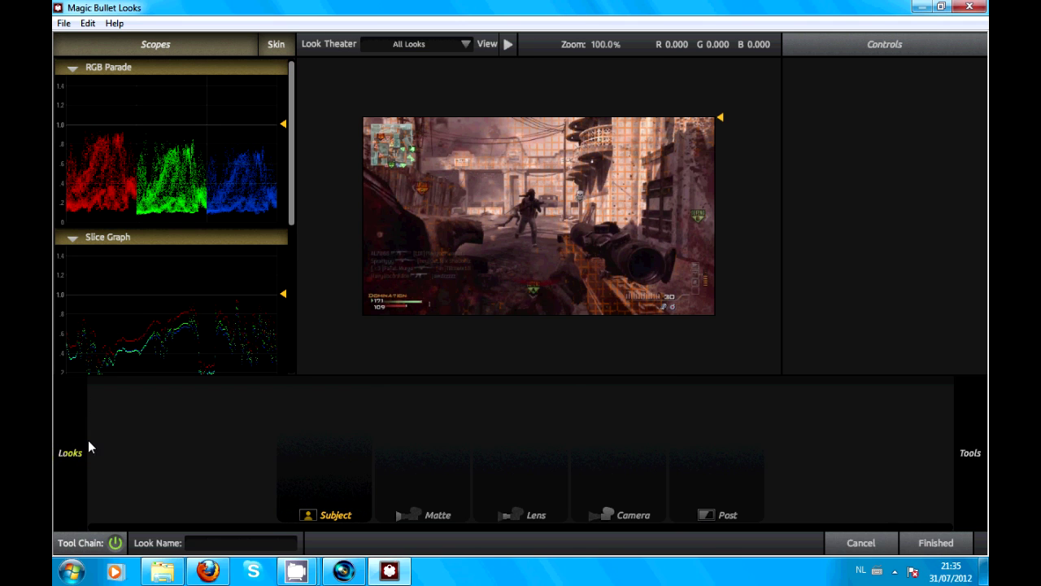
Try Dubzy CC#2 looks 5 and 2, settle on look 3, and finish.
mouse_move(73, 460)
drag(379, 91, 388, 115)
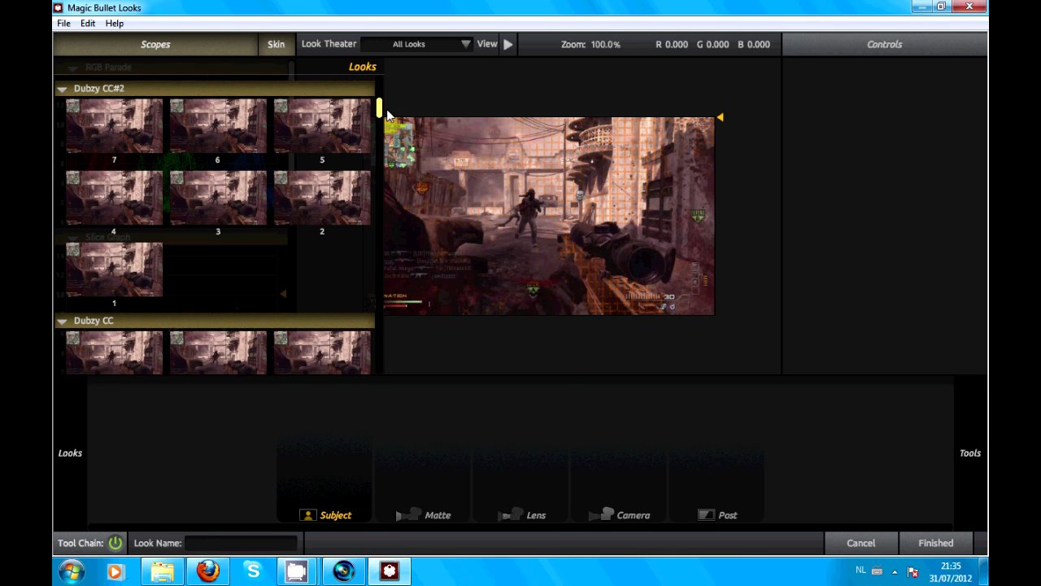
click(351, 132)
click(323, 205)
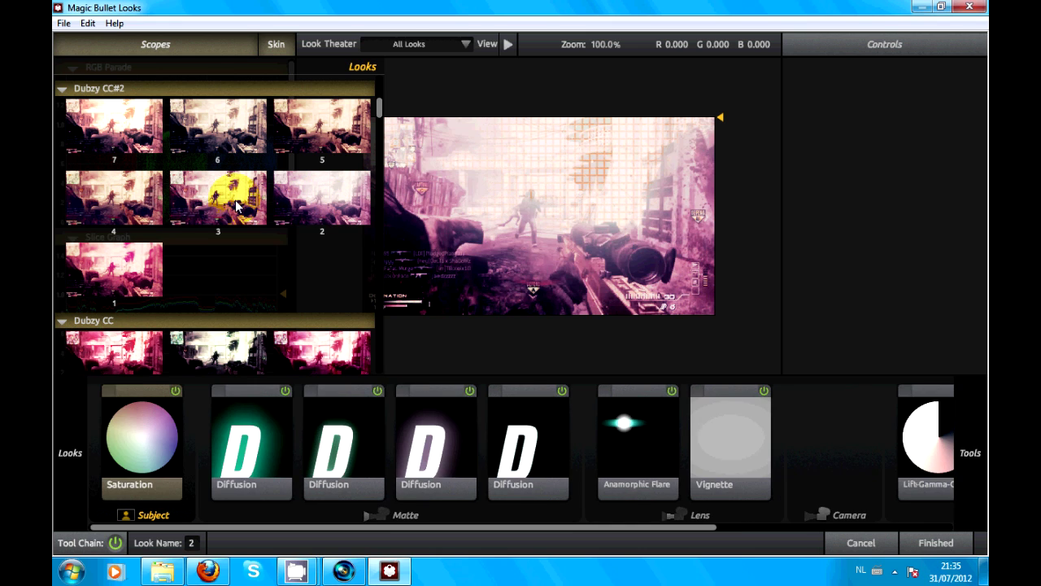
click(236, 206)
click(935, 542)
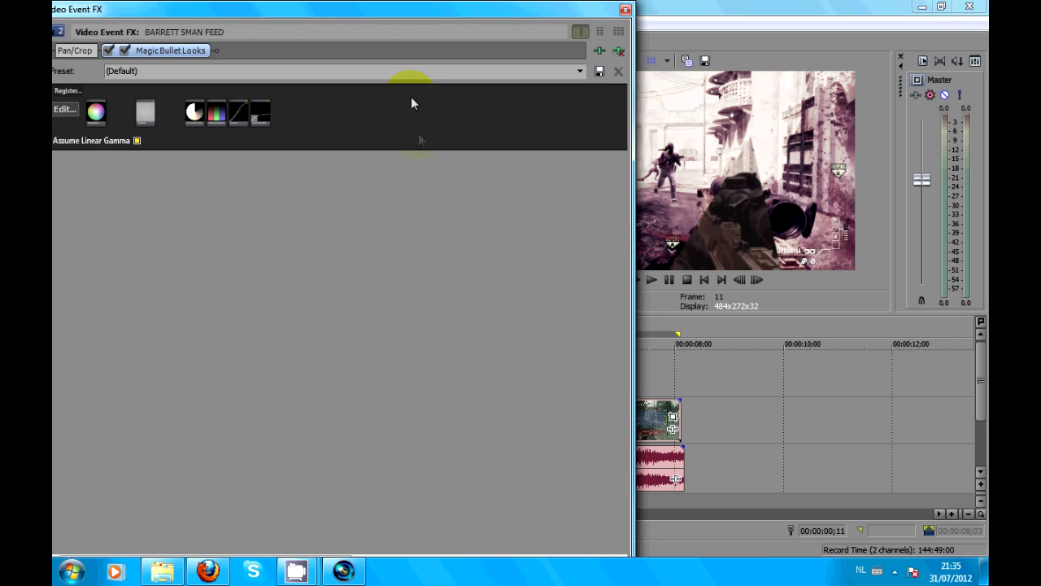
Add Magic Bullet Looks to the track 1 clip with Dubzy CC#2 look 3.
click(625, 10)
click(336, 377)
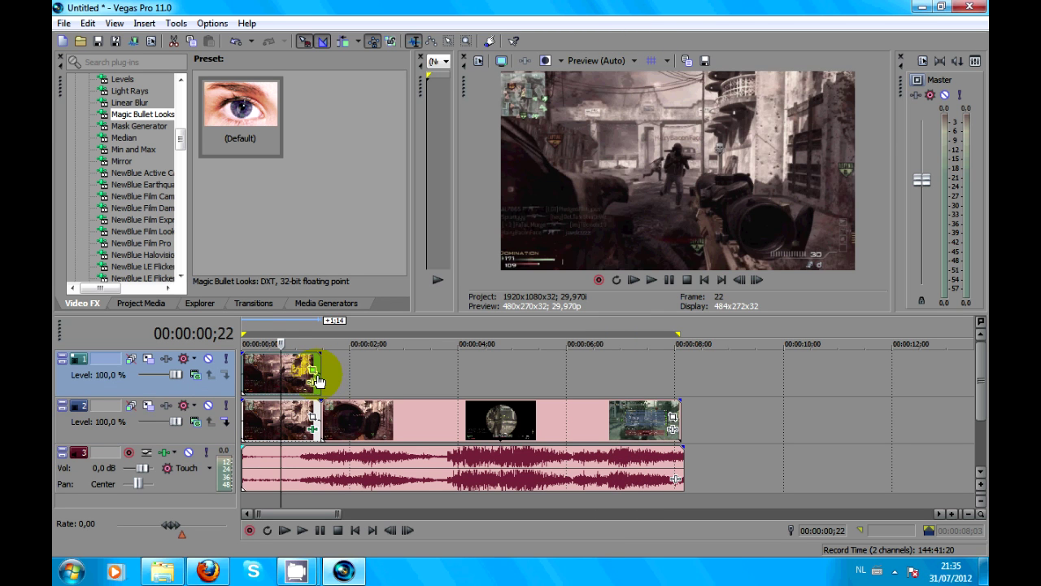
drag(267, 96, 272, 377)
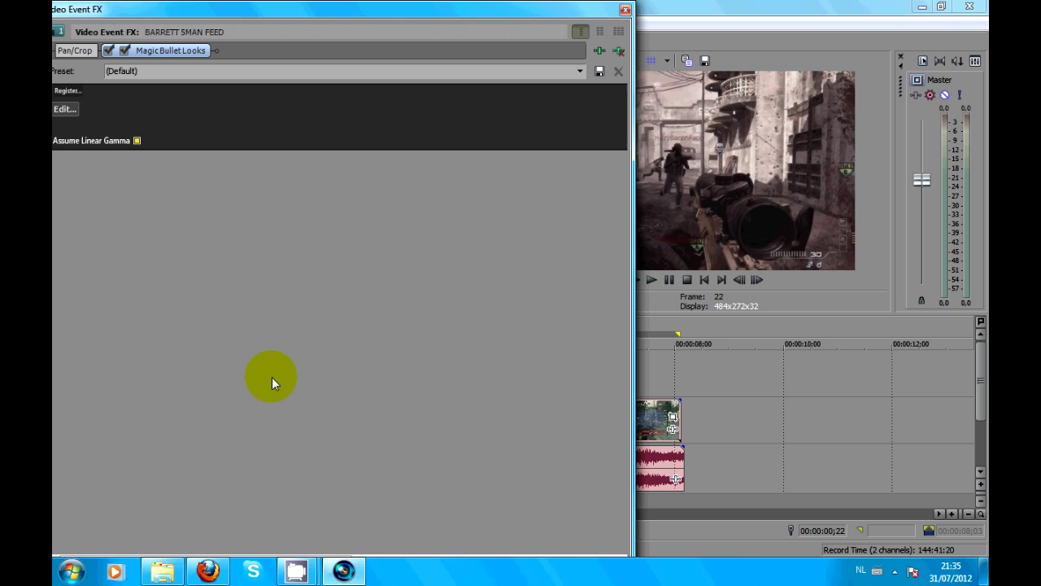
click(54, 111)
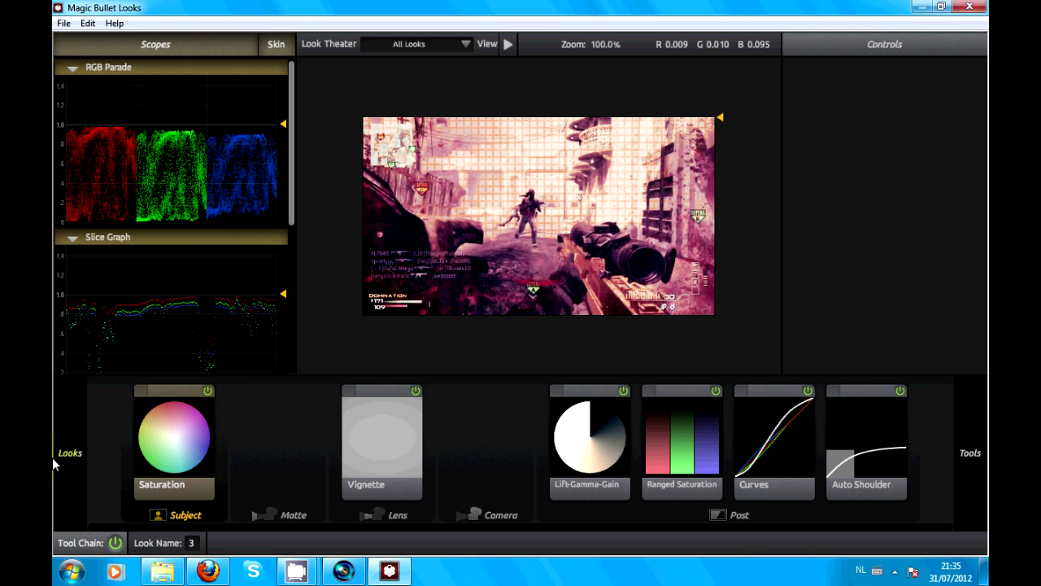
mouse_move(63, 456)
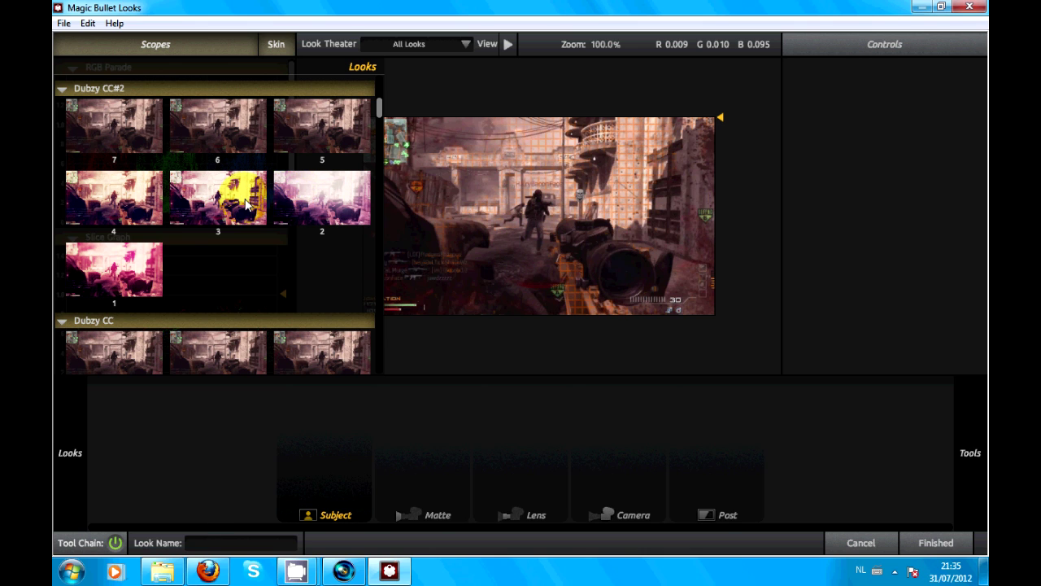
click(247, 205)
click(934, 543)
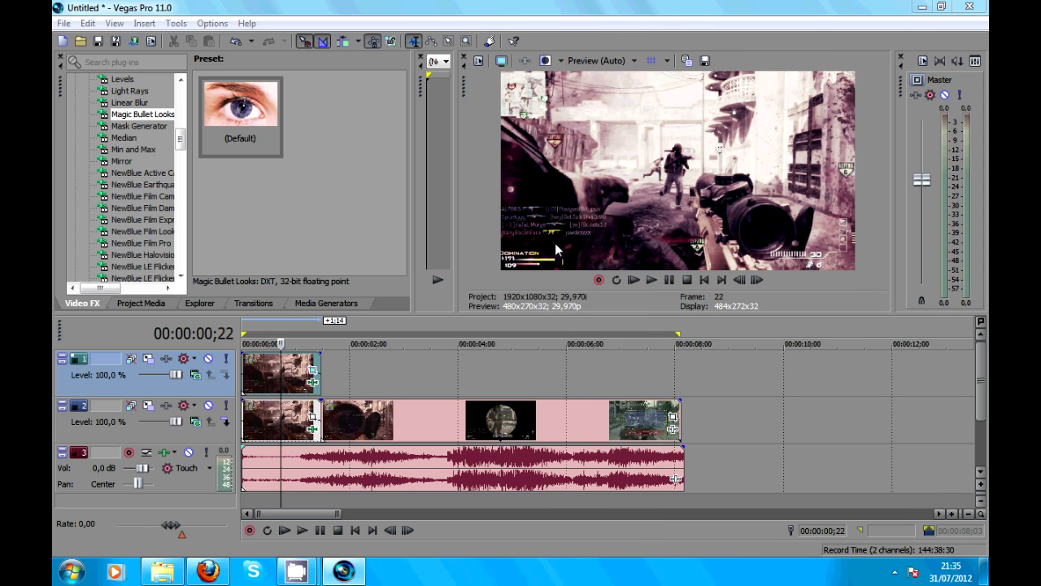
Give the second track-2 clip Magic Bullet Looks look 3 and close its FX window.
click(343, 415)
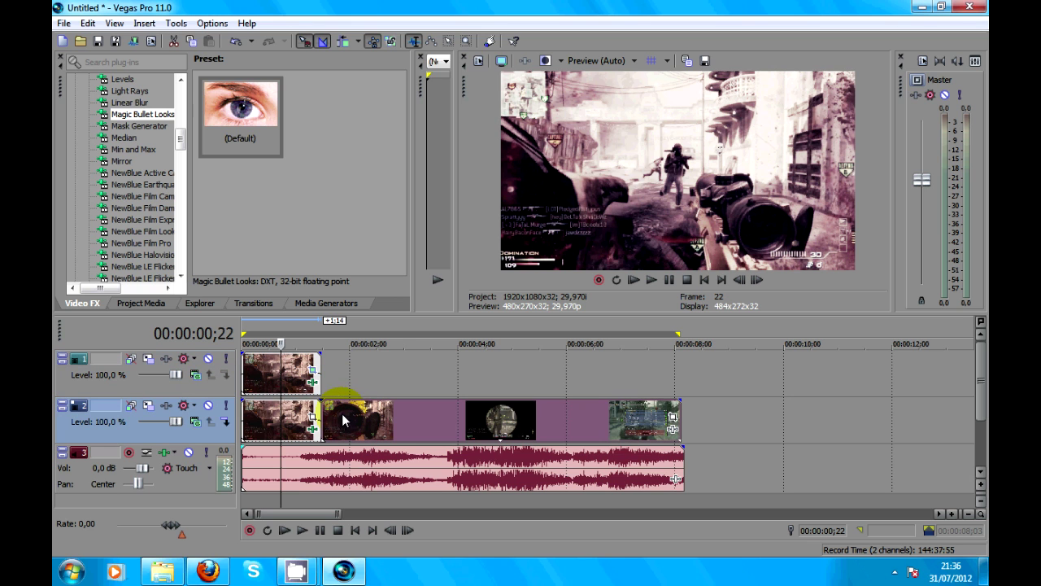
drag(258, 141, 375, 411)
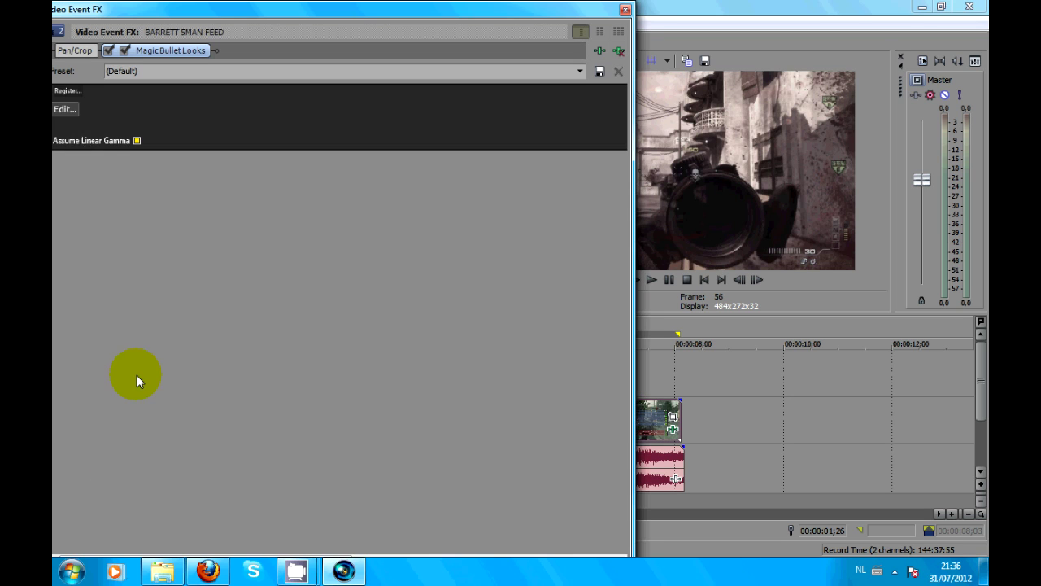
click(76, 113)
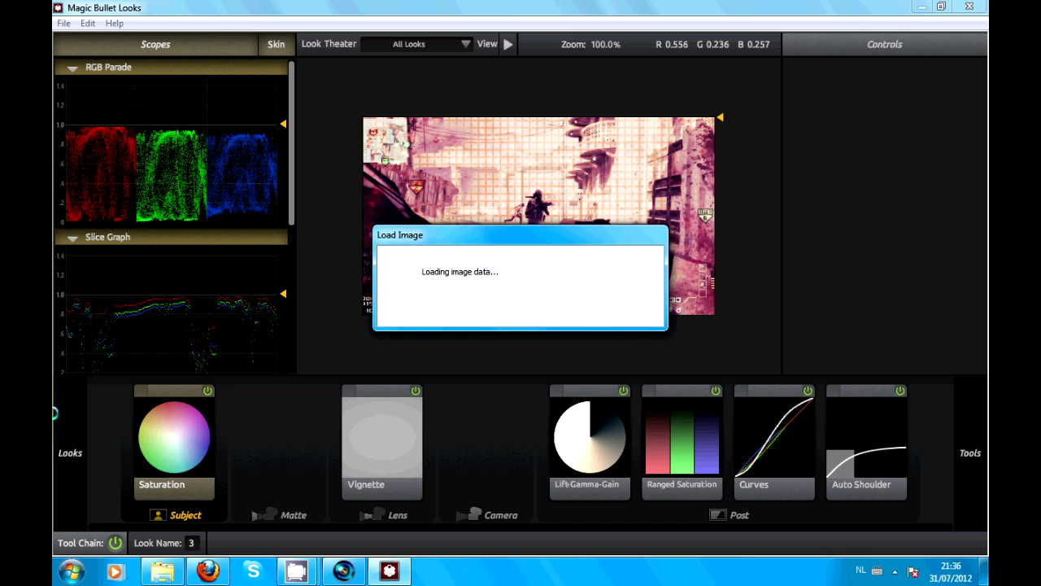
mouse_move(79, 445)
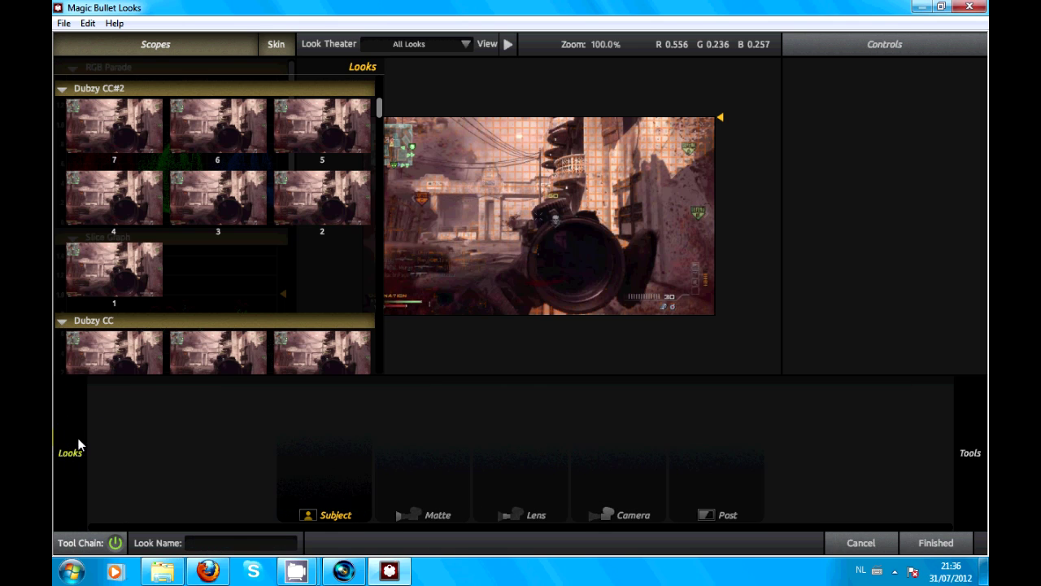
click(249, 198)
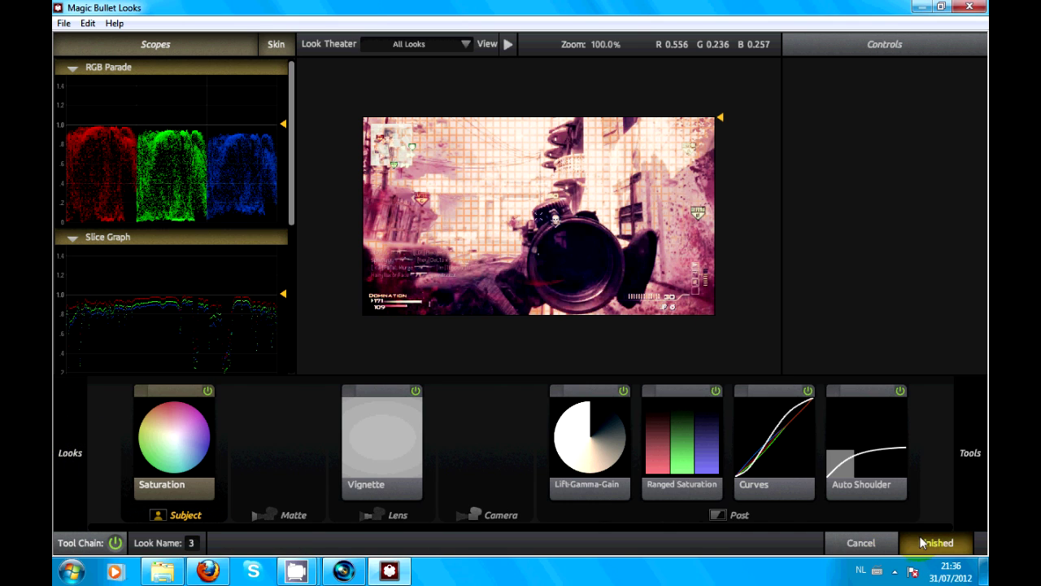
click(930, 542)
click(625, 9)
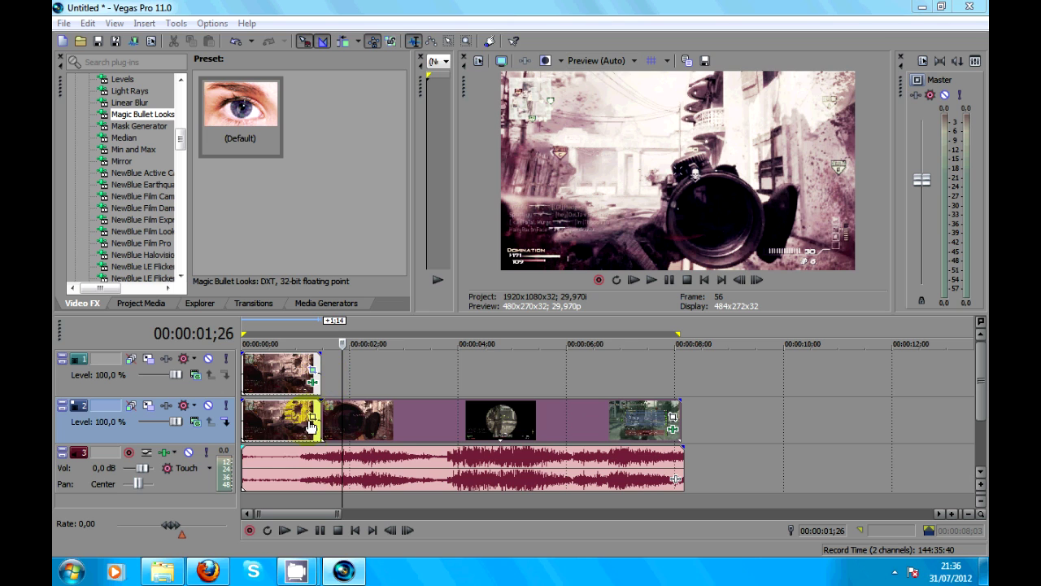
click(356, 419)
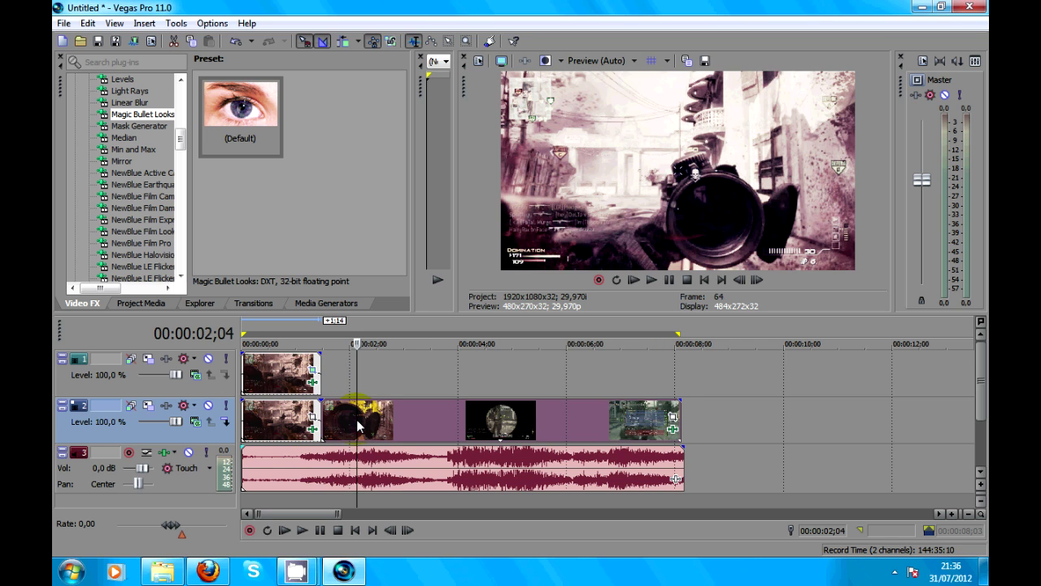
Add Stereoscopic 3D Adjust from the Video FX list to the track 1 clip.
click(257, 412)
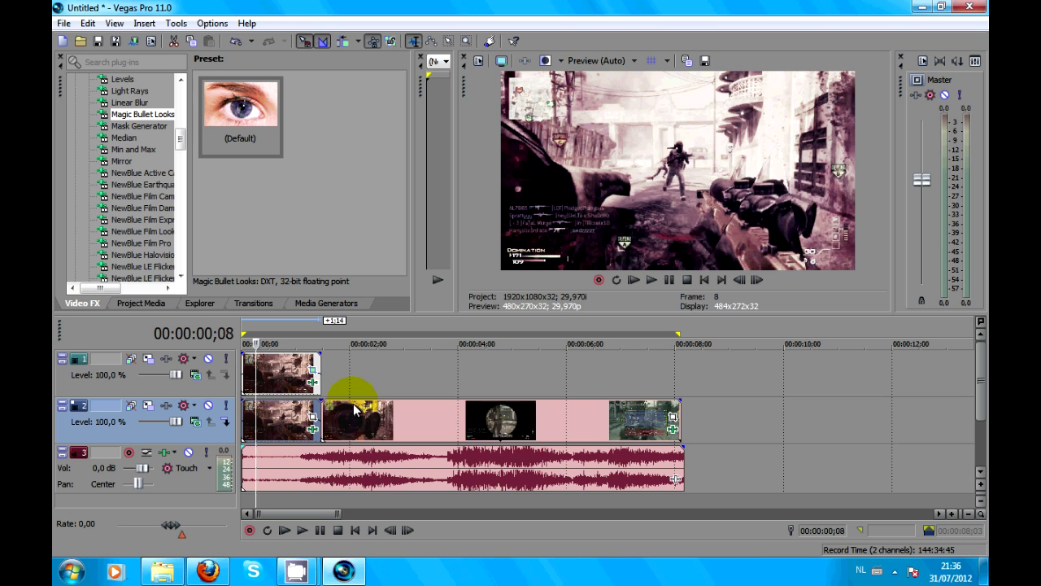
click(275, 375)
drag(180, 144, 180, 252)
scroll(181, 248, up, 1)
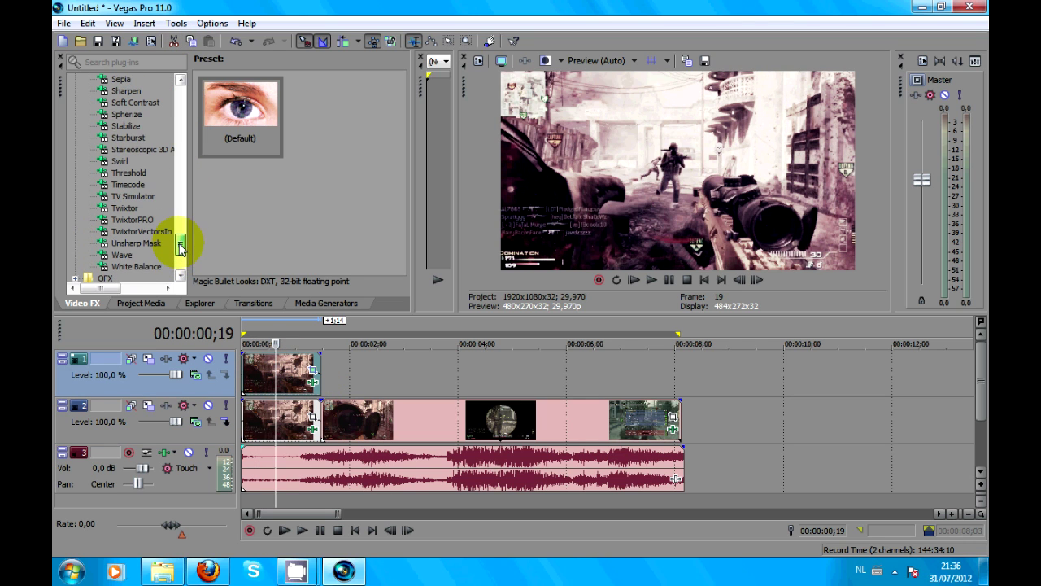
click(164, 148)
drag(164, 148, 274, 378)
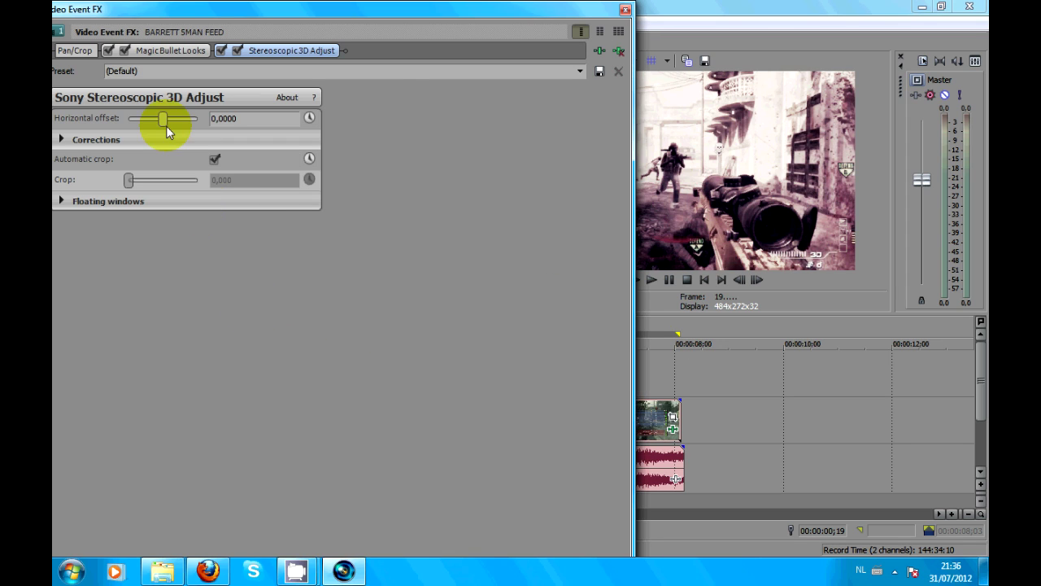
Animate the horizontal offset and keyframe frames 0, 2, 5 and 7, peaking at 0,0284.
click(310, 118)
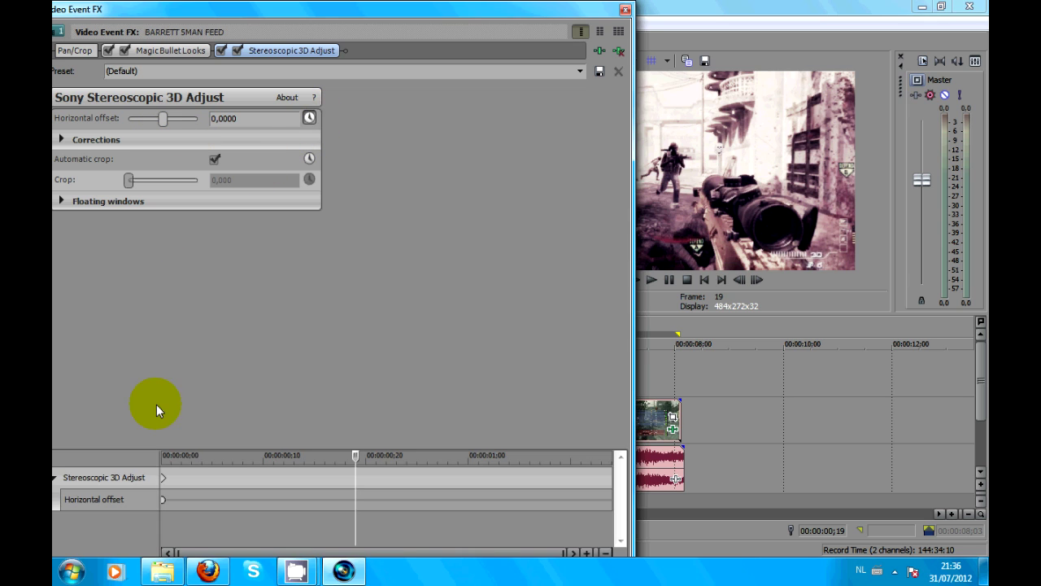
click(170, 478)
drag(163, 119, 158, 119)
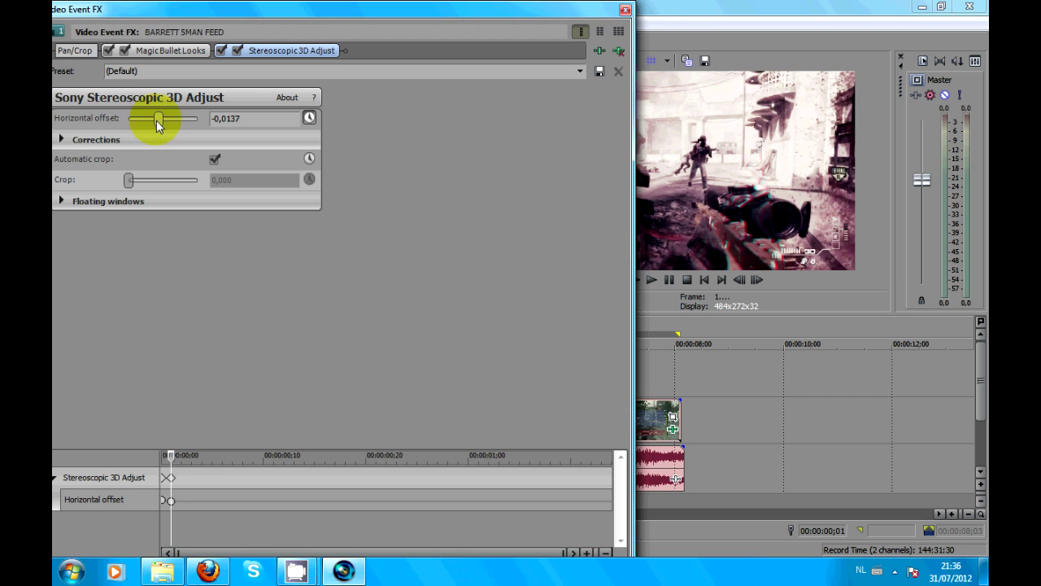
click(188, 475)
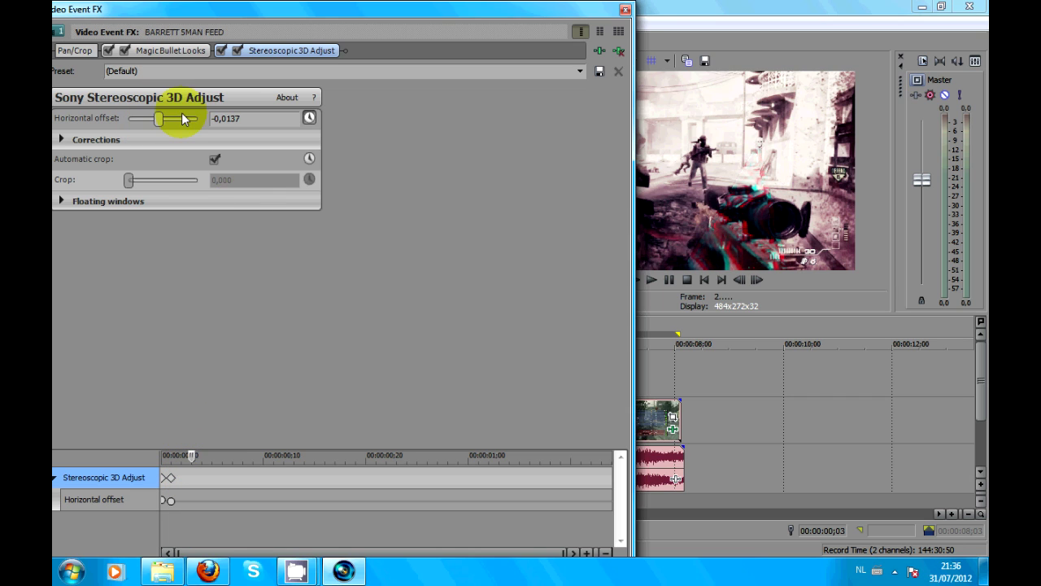
drag(162, 118, 170, 118)
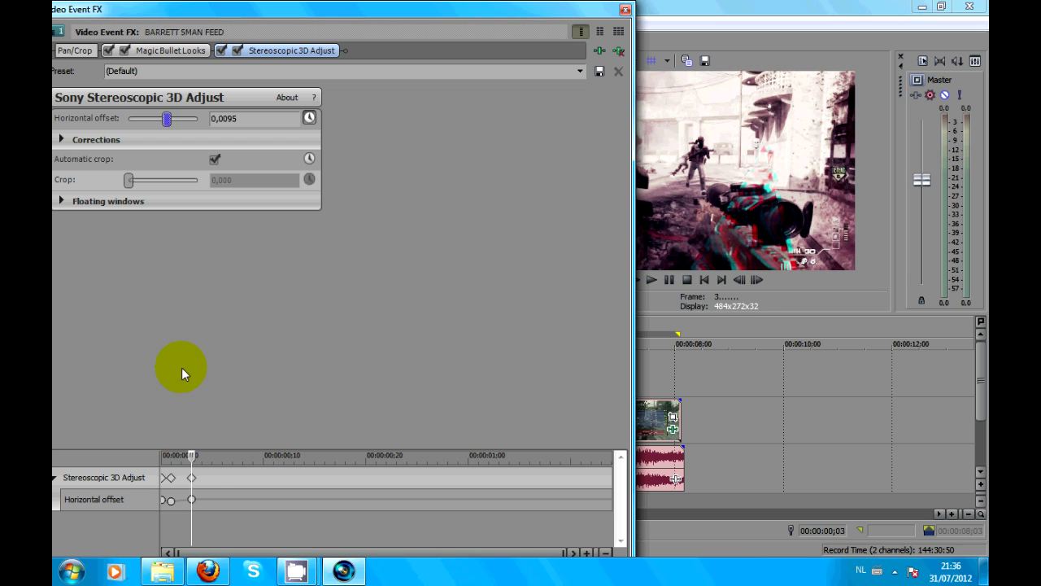
click(211, 478)
drag(166, 118, 162, 122)
click(233, 479)
drag(162, 118, 173, 119)
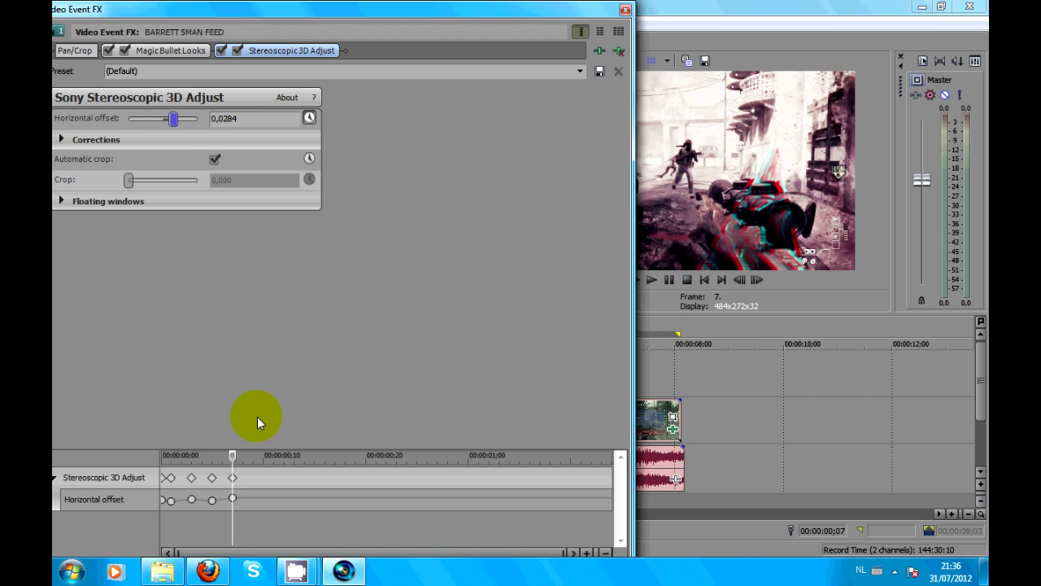
Keyframe the offset at frames 9, 11, 13, 15 and 18, including 0,0032, -0,0032 and 0,0116.
click(262, 477)
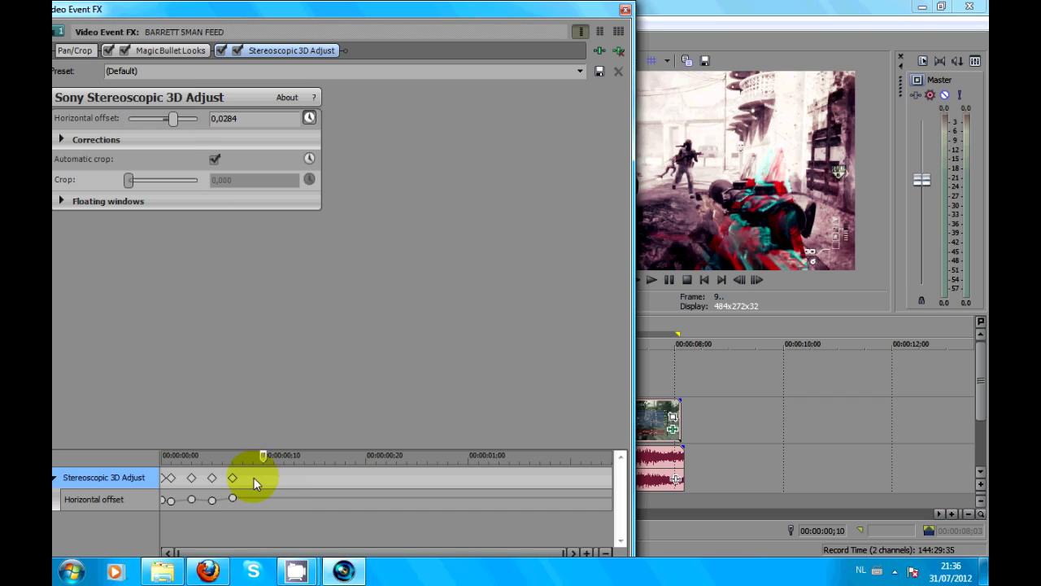
click(253, 477)
drag(166, 120, 156, 125)
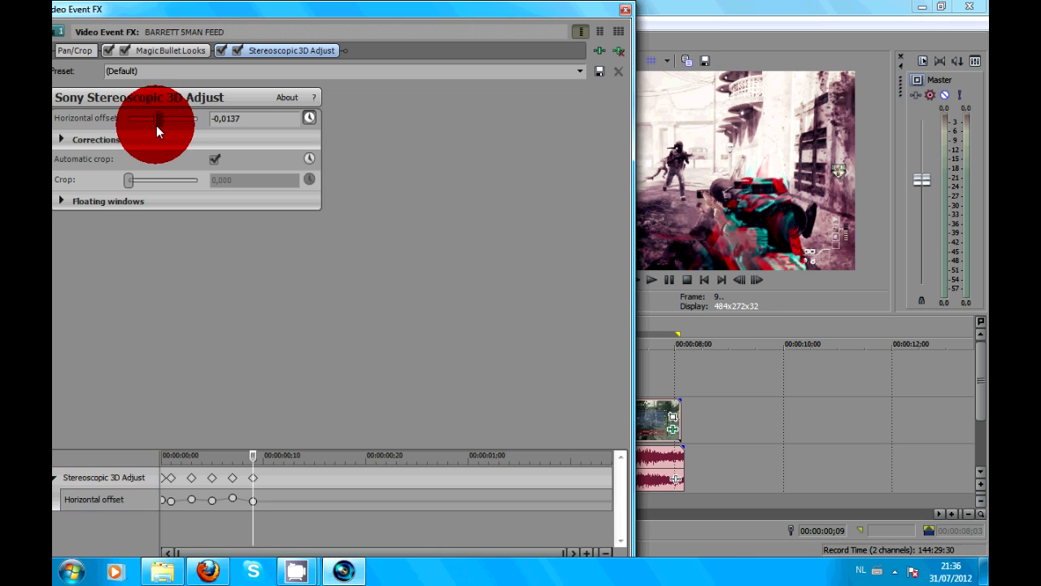
click(275, 478)
drag(163, 119, 168, 122)
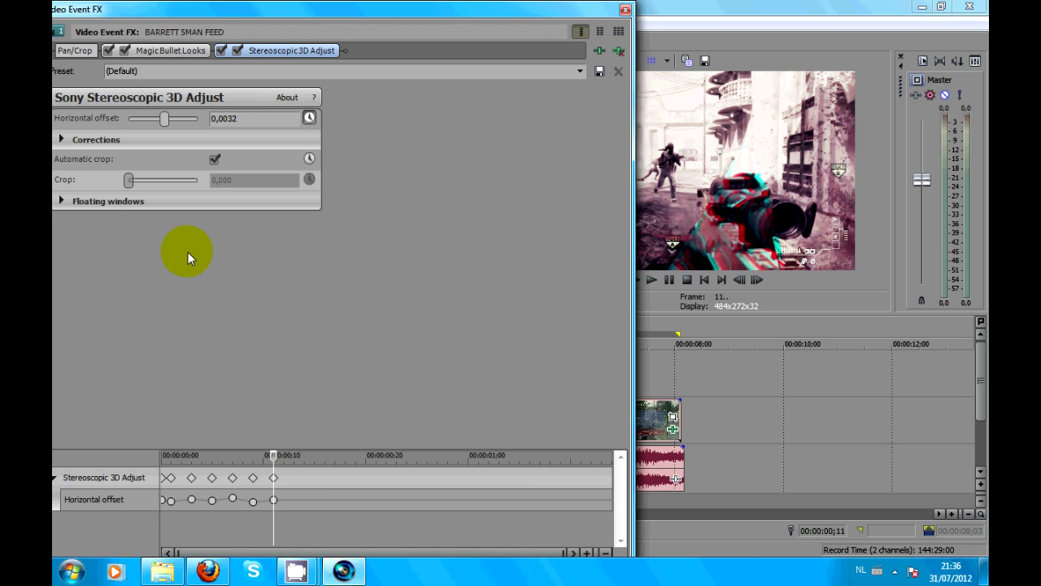
click(295, 477)
drag(165, 119, 159, 130)
click(319, 480)
drag(162, 119, 168, 120)
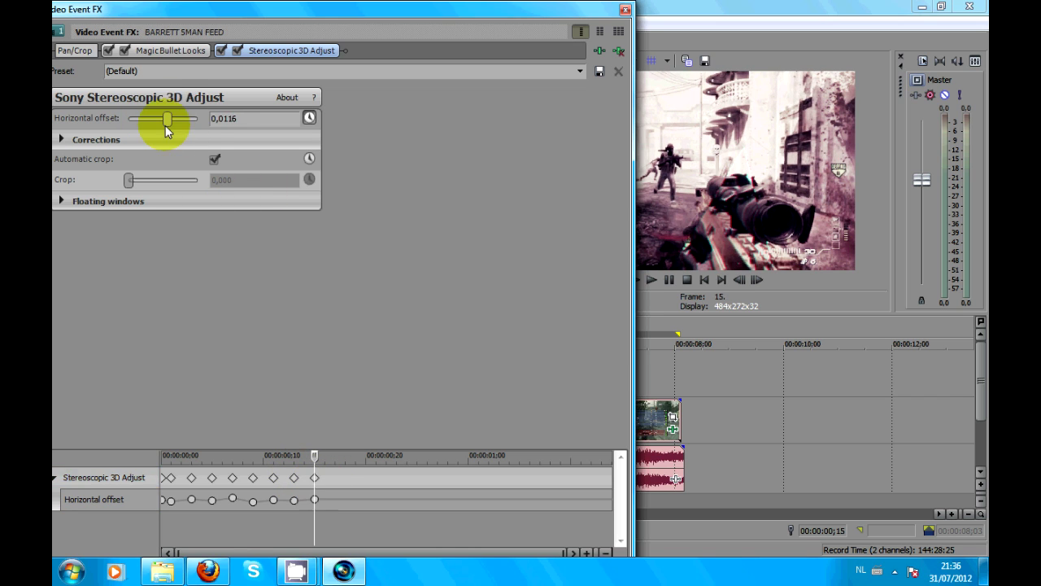
click(343, 481)
drag(166, 120, 158, 127)
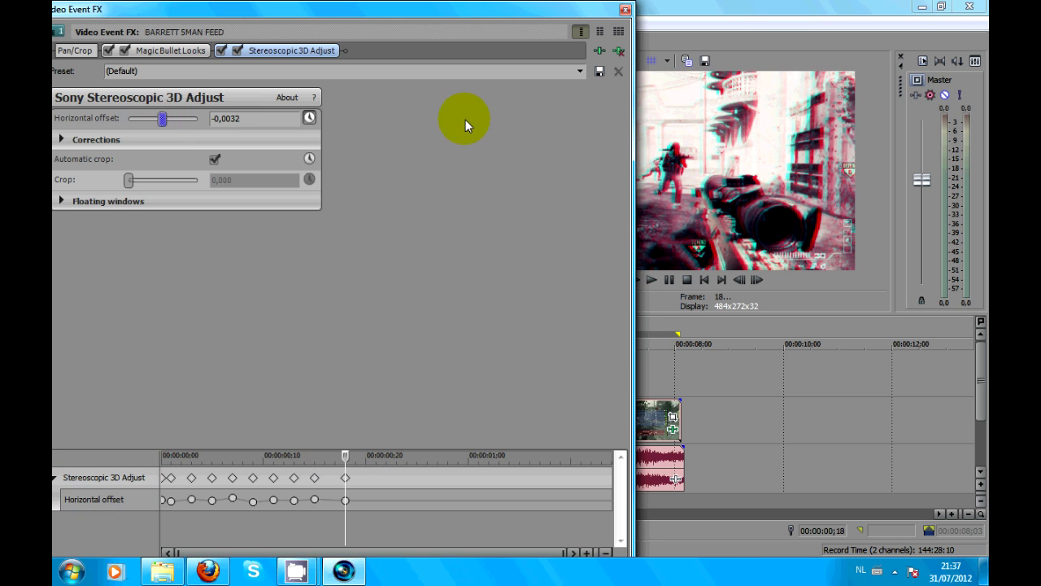
Close the Video Event FX window and play the edit from the start to preview.
click(625, 10)
click(704, 281)
click(648, 281)
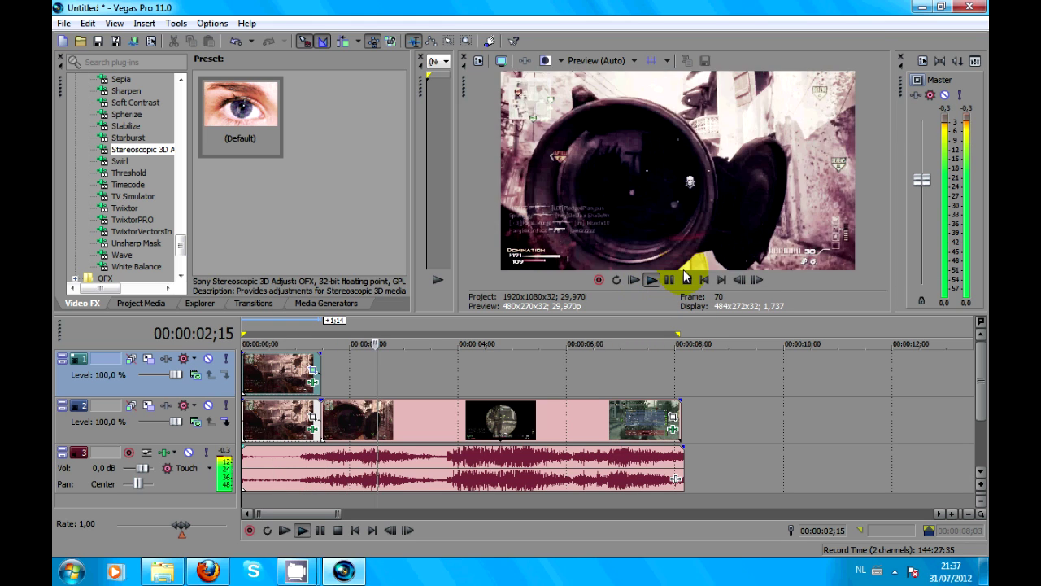
click(676, 280)
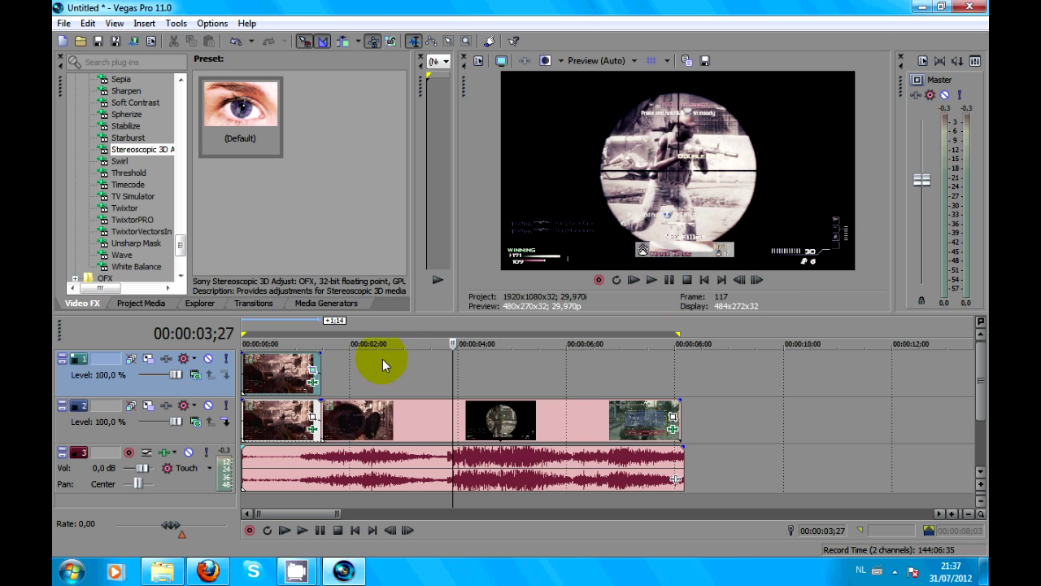
key(shift+space)
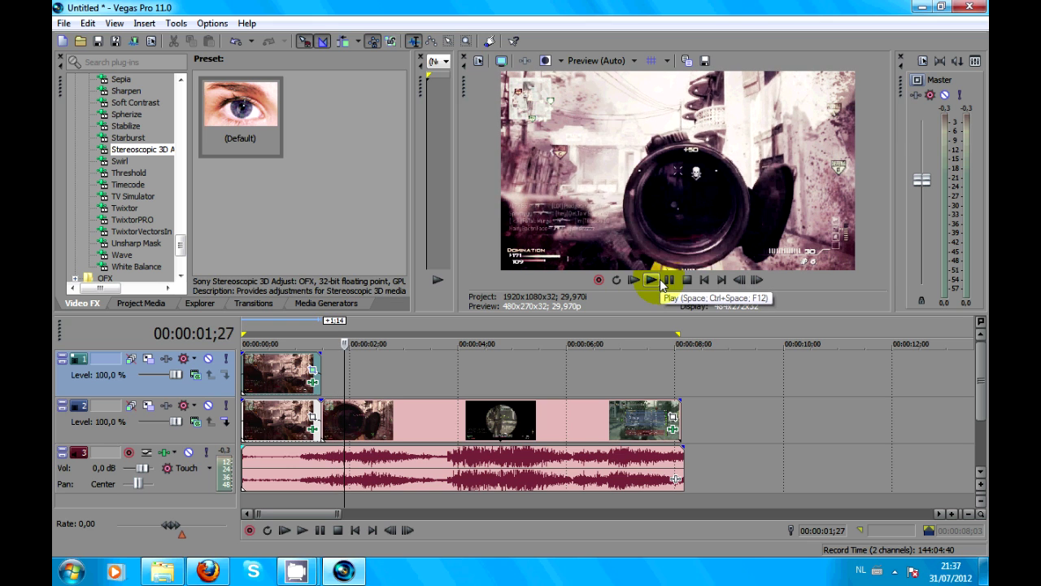
click(981, 447)
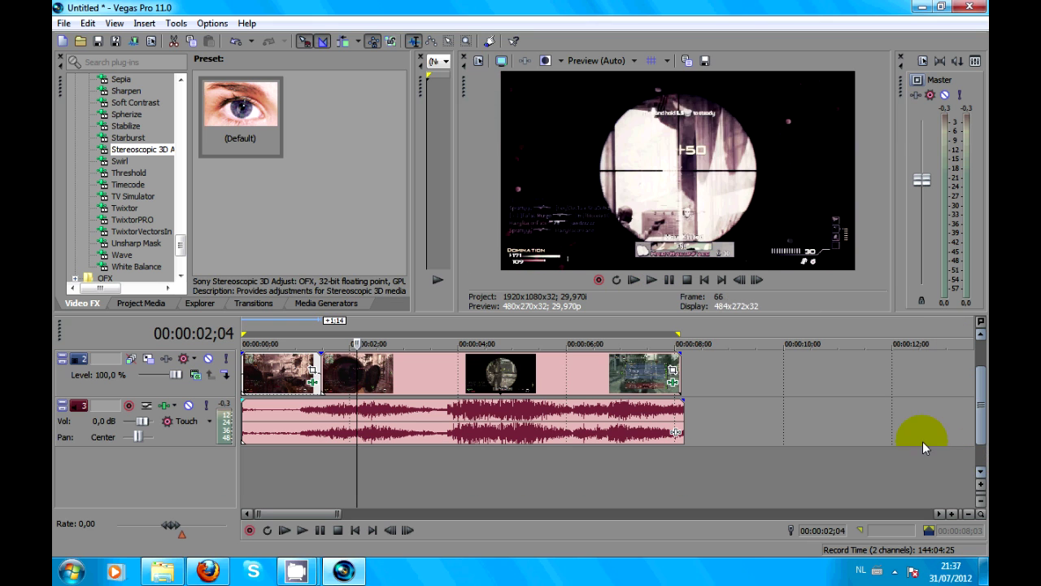
click(162, 571)
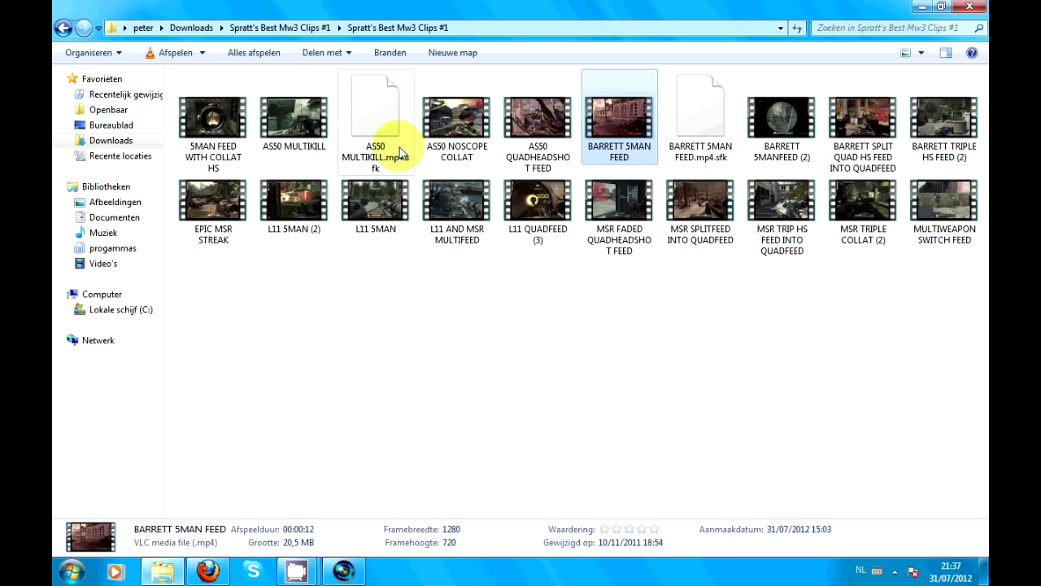
click(343, 571)
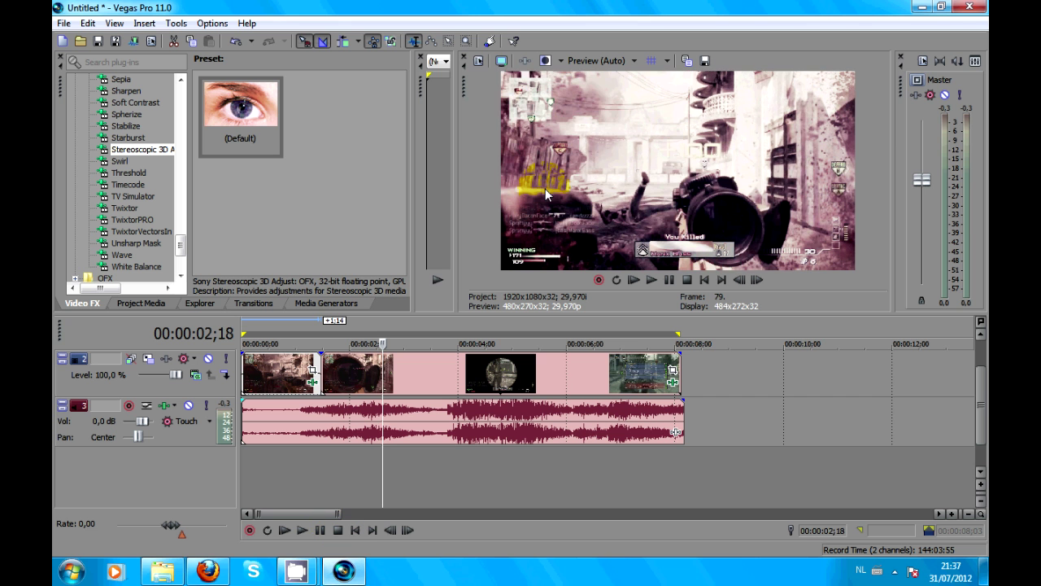
Play the opening 00:00:00;00–00:00:02;28 section from the start to preview the anaglyph effect.
click(654, 280)
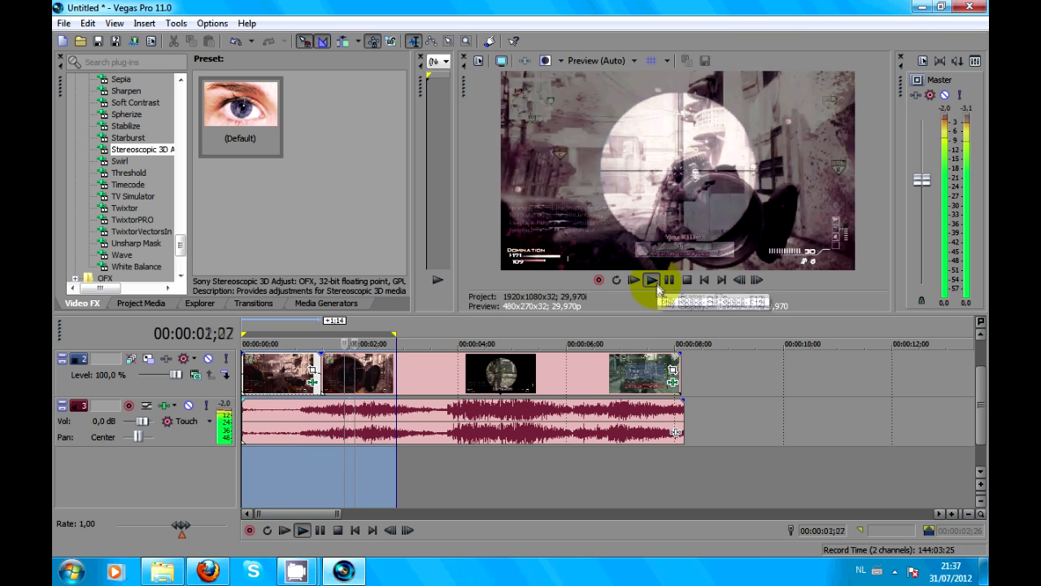
click(669, 280)
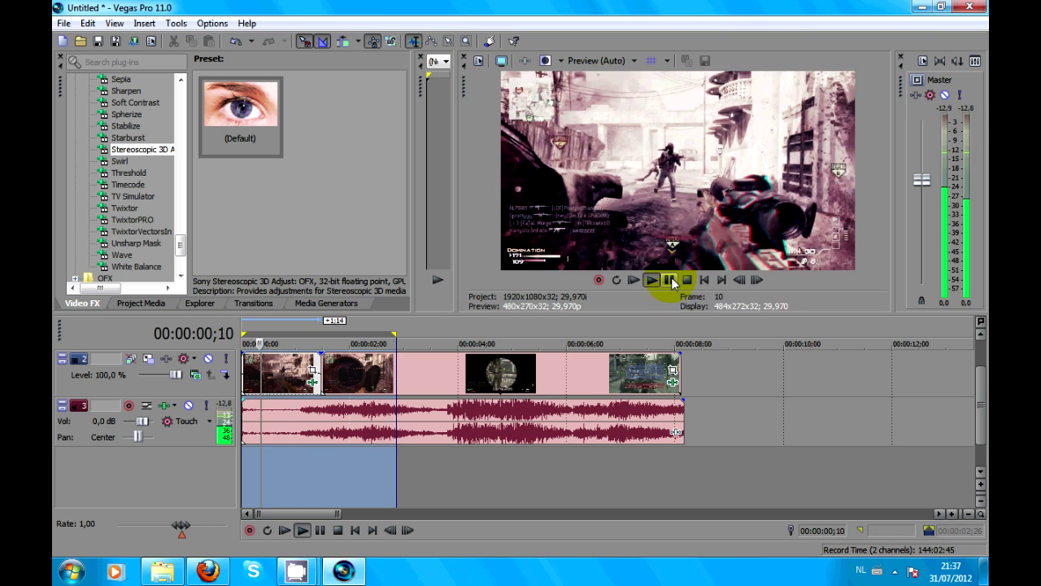